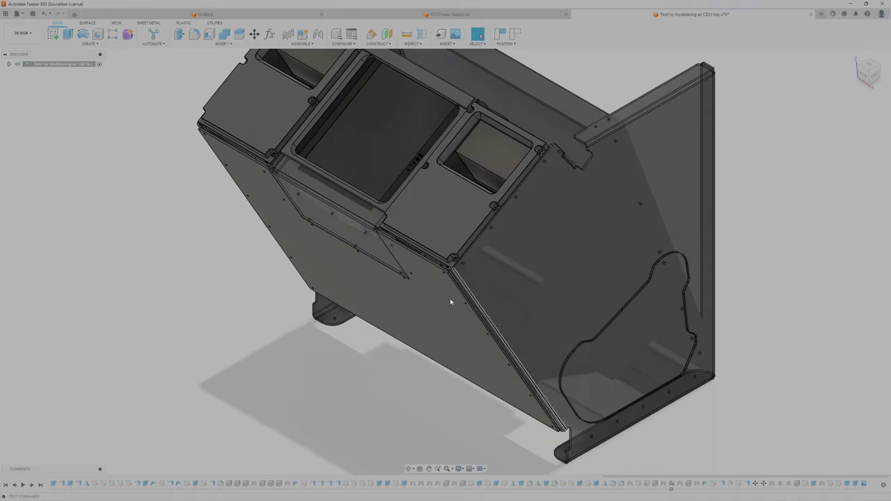
Step: Slide the centre display unit out through the front cover and examine the connectors behind it
{"action": "scroll", "coordinate": [379, 285], "scroll_direction": "down", "scroll_amount": 3}
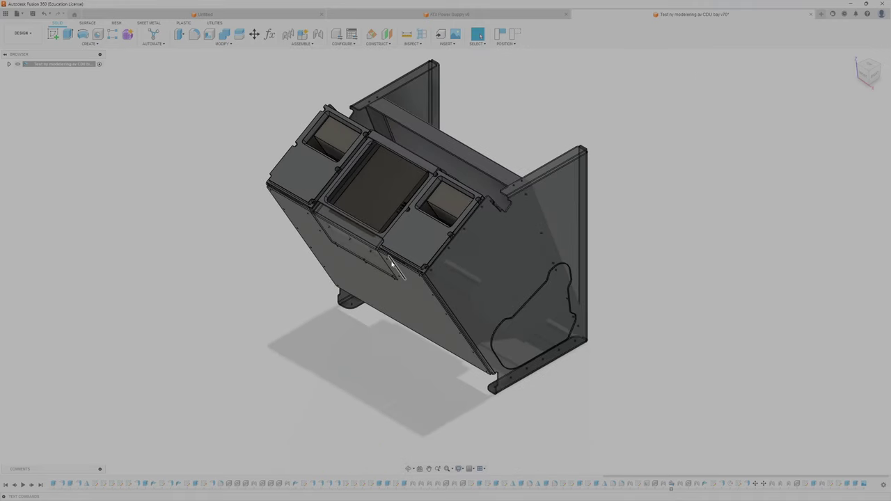
{"action": "scroll", "coordinate": [389, 259], "scroll_direction": "up", "scroll_amount": 6}
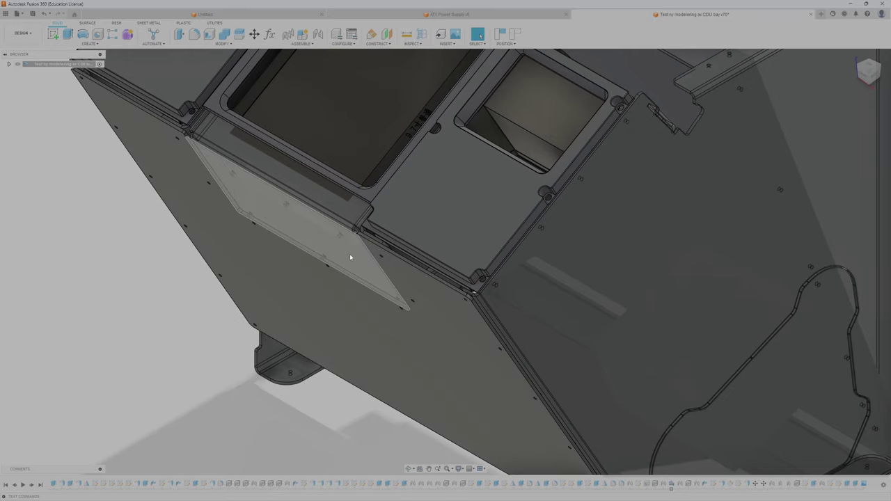
{"action": "left_click_drag", "start_coordinate": [350, 247], "coordinate": [301, 250]}
{"action": "left_click_drag", "start_coordinate": [310, 174], "coordinate": [143, 411]}
{"action": "middle_click_drag", "start_coordinate": [362, 352], "coordinate": [434, 241]}
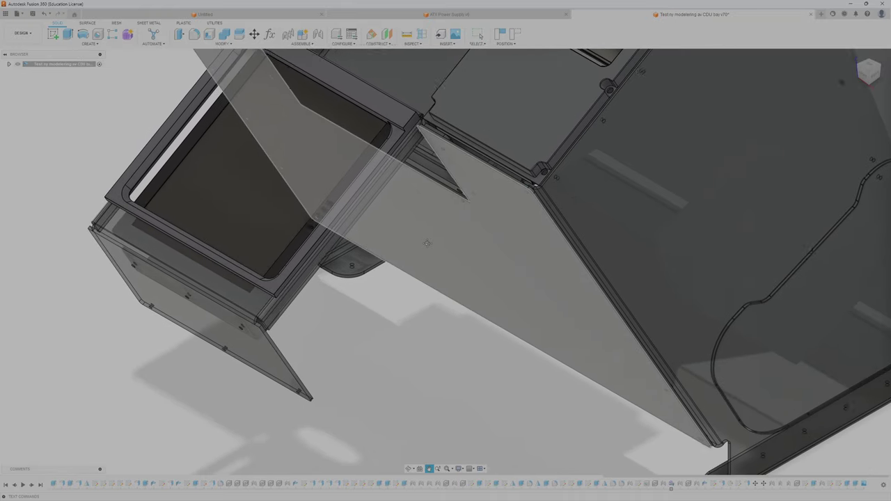
{"action": "scroll", "coordinate": [441, 257], "scroll_direction": "down", "scroll_amount": 3}
{"action": "scroll", "coordinate": [434, 256], "scroll_direction": "up", "scroll_amount": 2}
{"action": "left_click_drag", "start_coordinate": [332, 351], "coordinate": [202, 433]}
{"action": "middle_click_drag", "start_coordinate": [413, 319], "coordinate": [373, 324], "text": "shift"}
{"action": "middle_click_drag", "start_coordinate": [334, 375], "coordinate": [279, 283]}
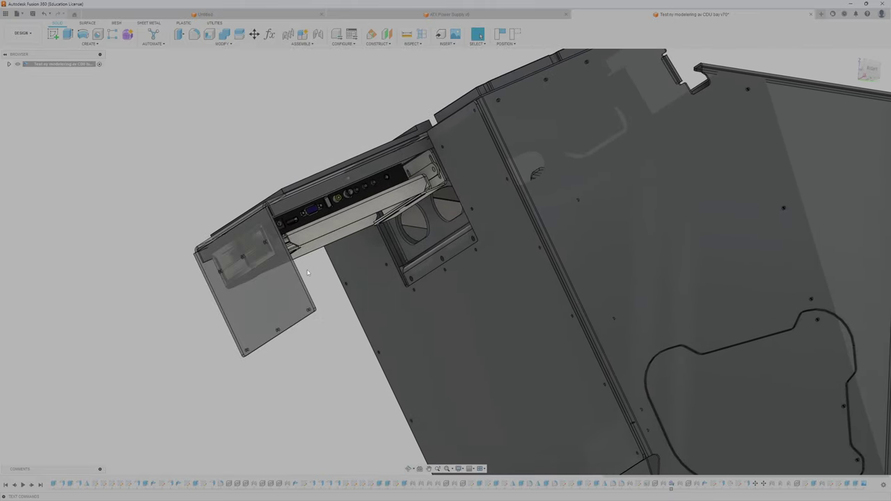
{"action": "middle_click_drag", "start_coordinate": [358, 261], "coordinate": [404, 254], "text": "shift"}
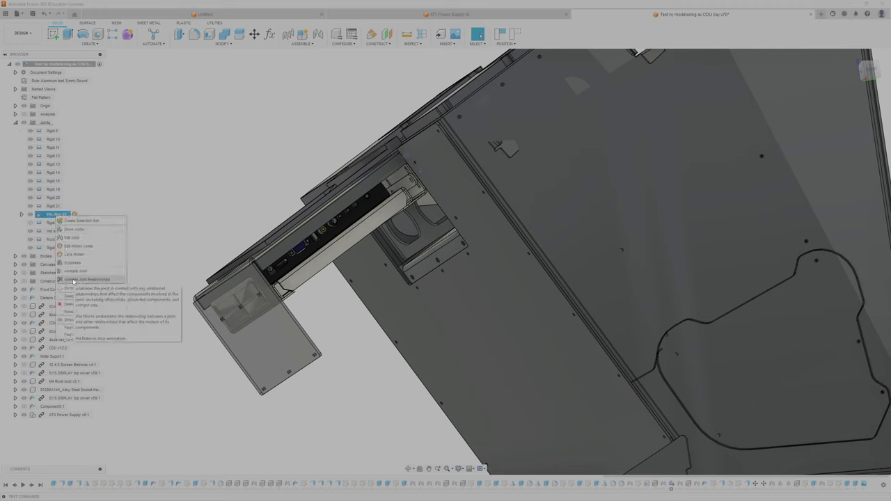
Step: Animate the joint relationships of the display's pin-slot joint, stop the animation and revert the component positions
{"action": "left_click", "coordinate": [73, 280]}
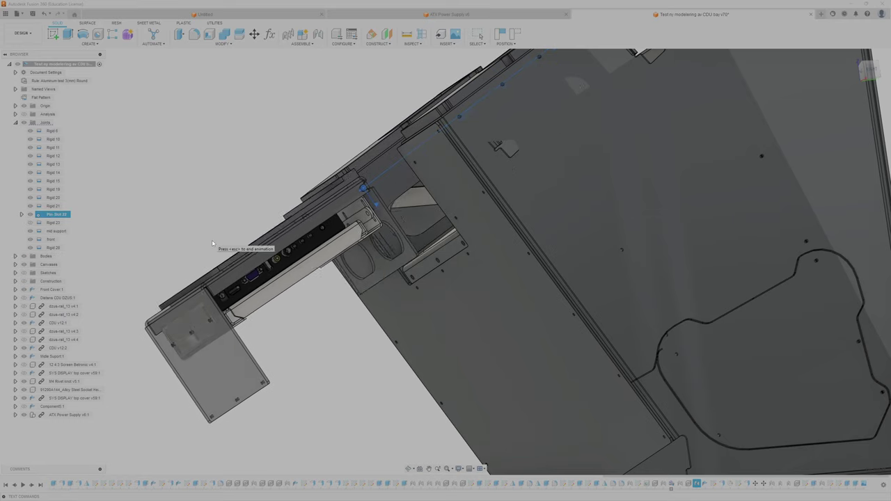
{"action": "key", "text": "Escape"}
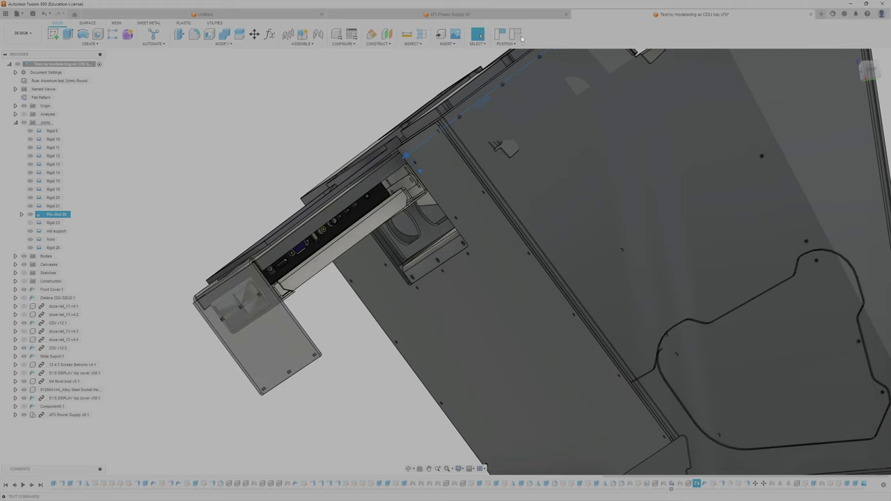
{"action": "left_click", "coordinate": [521, 36]}
Step: Examine the closed display cover and the access cutout in the right side panel from the side
{"action": "scroll", "coordinate": [421, 194], "scroll_direction": "up", "scroll_amount": 3}
{"action": "scroll", "coordinate": [424, 192], "scroll_direction": "down", "scroll_amount": 2}
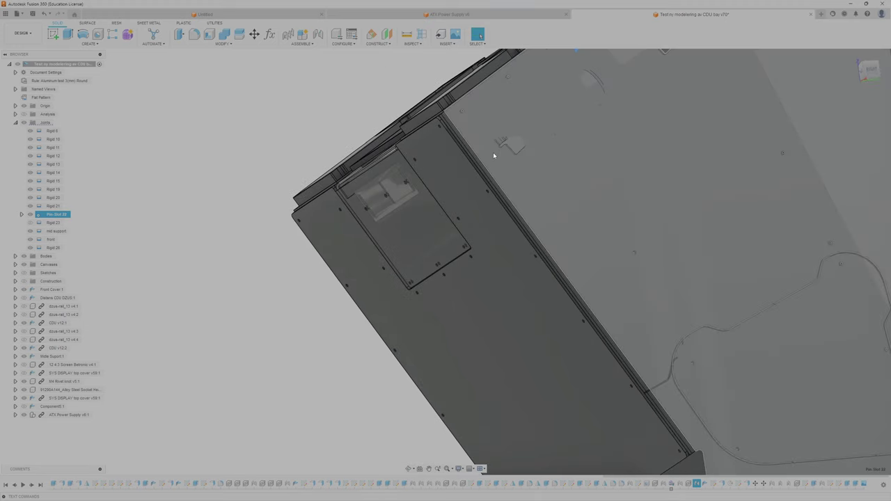
{"action": "scroll", "coordinate": [597, 178], "scroll_direction": "down", "scroll_amount": 5}
{"action": "middle_click_drag", "start_coordinate": [611, 181], "coordinate": [523, 186], "text": "shift"}
{"action": "scroll", "coordinate": [578, 268], "scroll_direction": "up", "scroll_amount": 5}
{"action": "scroll", "coordinate": [523, 187], "scroll_direction": "down", "scroll_amount": 1}
{"action": "left_click", "coordinate": [865, 73]}
{"action": "scroll", "coordinate": [587, 251], "scroll_direction": "down", "scroll_amount": 2}
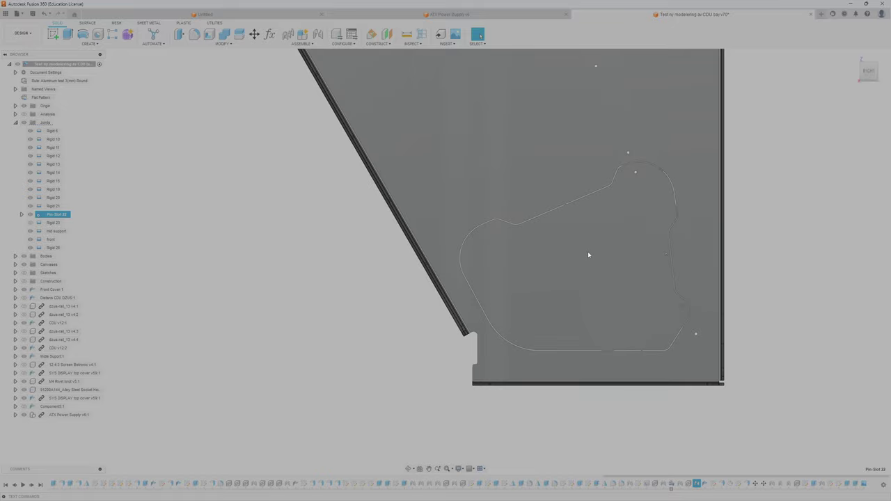
{"action": "middle_click_drag", "start_coordinate": [596, 250], "coordinate": [543, 231]}
Step: Examine the power supply and its mounting plate on the back of the bay
{"action": "middle_click_drag", "start_coordinate": [586, 207], "coordinate": [502, 210], "text": "shift"}
{"action": "scroll", "coordinate": [567, 207], "scroll_direction": "down", "scroll_amount": 3}
{"action": "scroll", "coordinate": [507, 183], "scroll_direction": "up", "scroll_amount": 4}
{"action": "scroll", "coordinate": [483, 256], "scroll_direction": "down", "scroll_amount": 2}
{"action": "scroll", "coordinate": [483, 256], "scroll_direction": "down", "scroll_amount": 1}
{"action": "middle_click_drag", "start_coordinate": [480, 249], "coordinate": [461, 251], "text": "shift"}
{"action": "scroll", "coordinate": [461, 250], "scroll_direction": "up", "scroll_amount": 2}
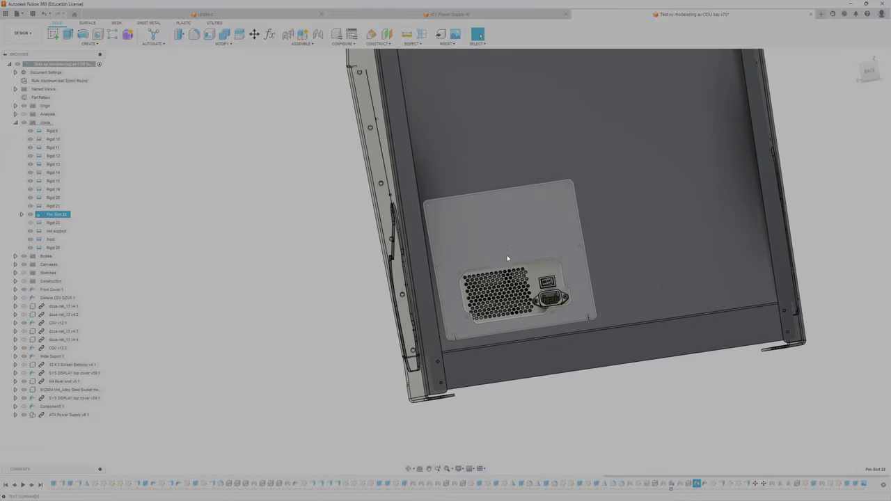
Step: Hide the CDU Bay Right Side body to expose the power supply inside the bay
{"action": "middle_click_drag", "start_coordinate": [557, 382], "coordinate": [528, 224], "text": "shift"}
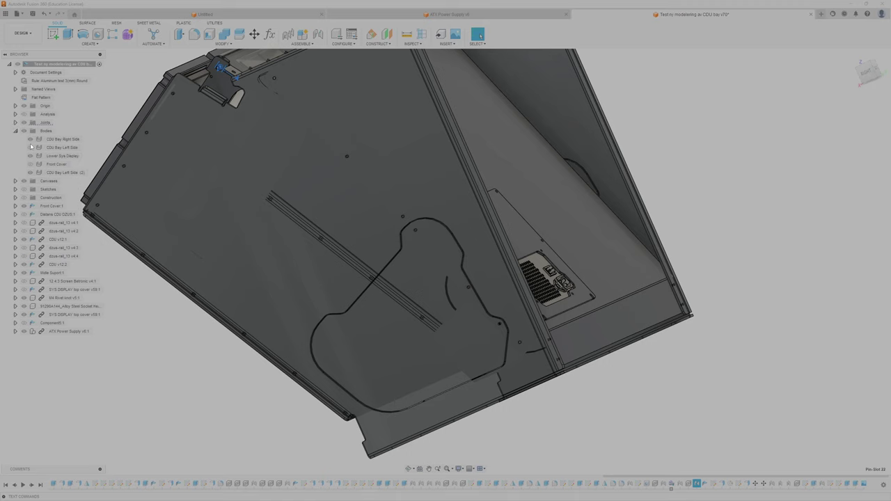
{"action": "left_click", "coordinate": [31, 140]}
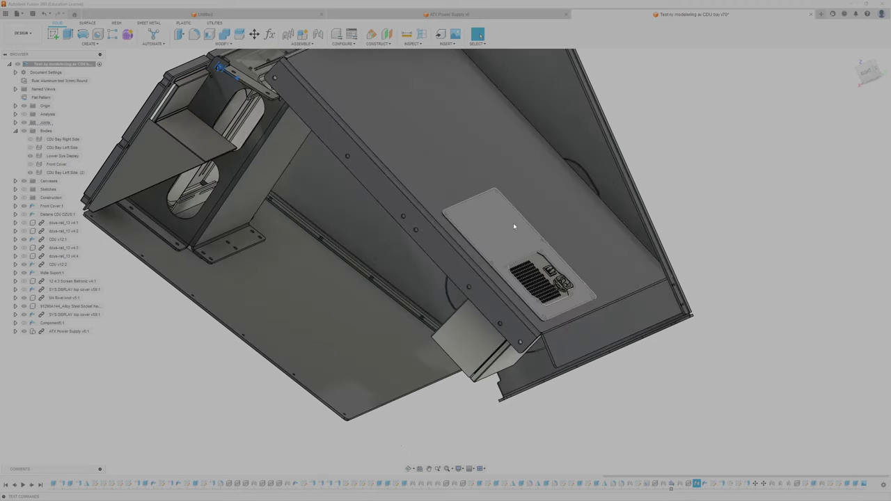
{"action": "middle_click_drag", "start_coordinate": [515, 228], "coordinate": [674, 382], "text": "shift"}
{"action": "scroll", "coordinate": [780, 241], "scroll_direction": "up", "scroll_amount": 2}
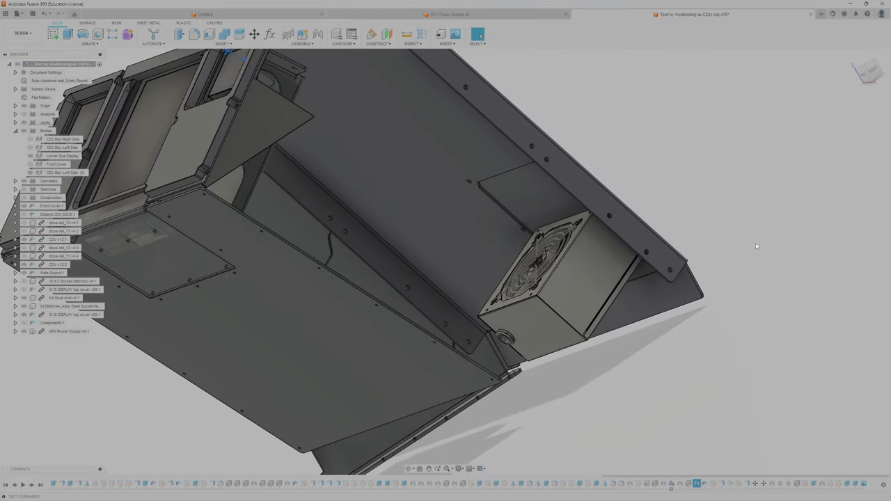
{"action": "middle_click_drag", "start_coordinate": [756, 241], "coordinate": [703, 317], "text": "shift"}
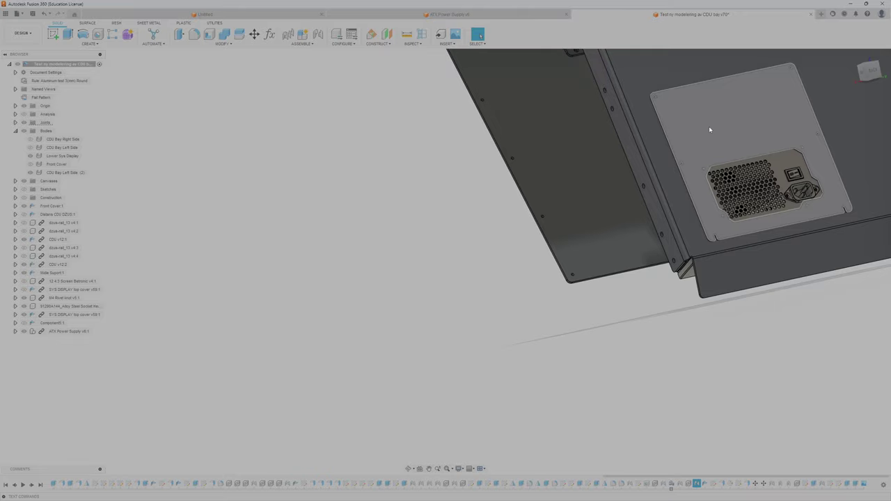
Step: Examine how the power supply plate fits on the rear panel, including its lower screw slots
{"action": "middle_click_drag", "start_coordinate": [714, 121], "coordinate": [686, 141], "text": "shift"}
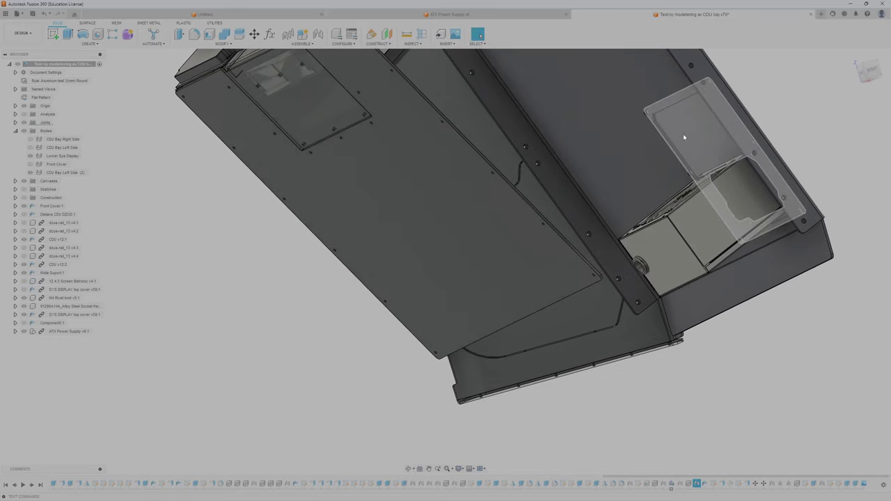
{"action": "middle_click_drag", "start_coordinate": [686, 151], "coordinate": [653, 180], "text": "shift"}
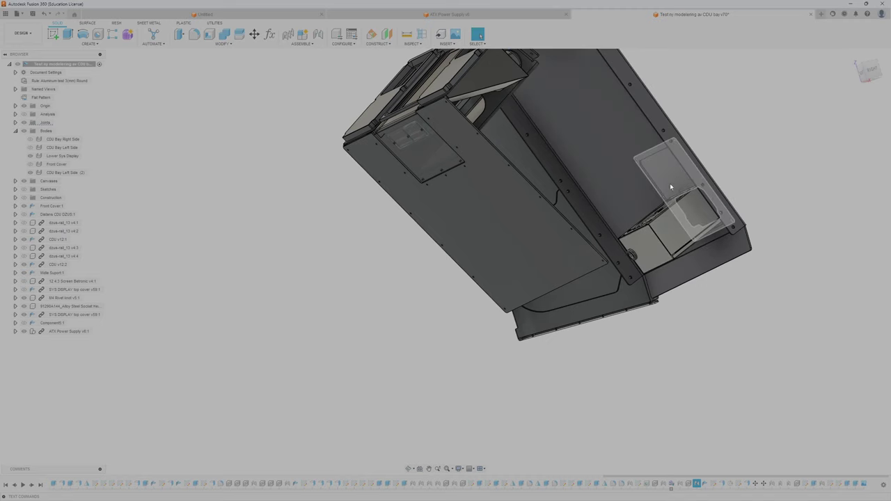
{"action": "middle_click_drag", "start_coordinate": [671, 186], "coordinate": [591, 219], "text": "shift"}
{"action": "scroll", "coordinate": [616, 248], "scroll_direction": "up", "scroll_amount": 5}
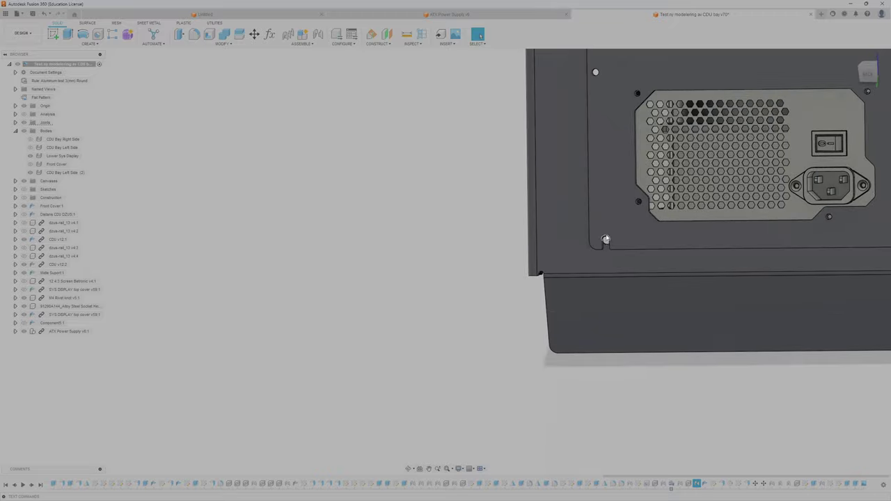
{"action": "scroll", "coordinate": [606, 242], "scroll_direction": "down", "scroll_amount": 4}
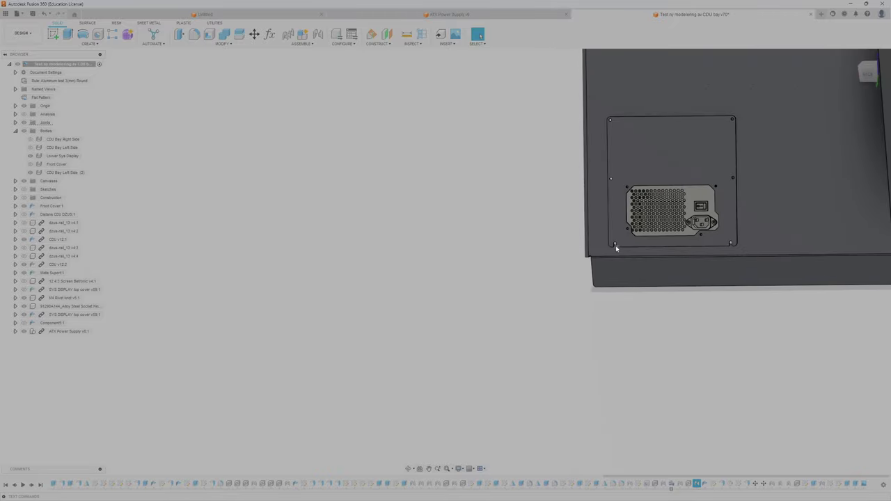
{"action": "middle_click_drag", "start_coordinate": [732, 245], "coordinate": [639, 230], "text": "shift"}
{"action": "scroll", "coordinate": [710, 207], "scroll_direction": "down", "scroll_amount": 2}
{"action": "scroll", "coordinate": [711, 205], "scroll_direction": "down", "scroll_amount": 1}
{"action": "middle_click_drag", "start_coordinate": [720, 184], "coordinate": [640, 187]}
Step: Hide both CDU v12 components around the lower display bracket
{"action": "scroll", "coordinate": [640, 187], "scroll_direction": "up", "scroll_amount": 10}
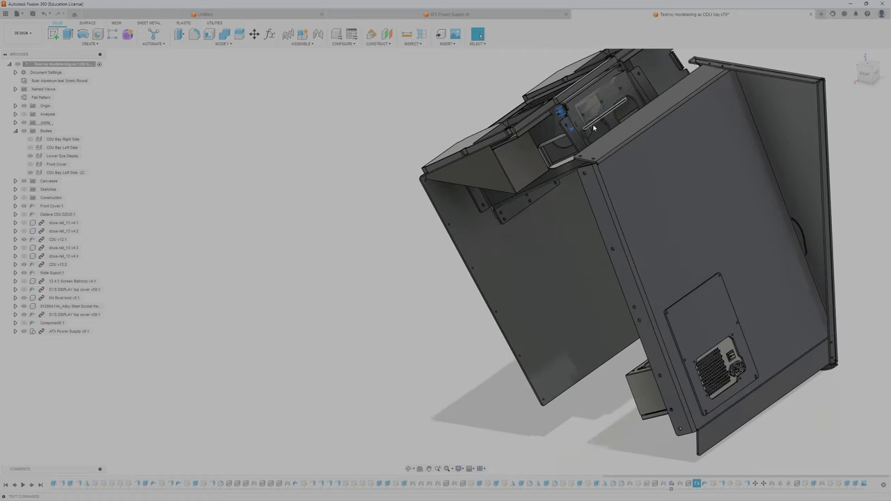
{"action": "middle_click_drag", "start_coordinate": [664, 215], "coordinate": [671, 204]}
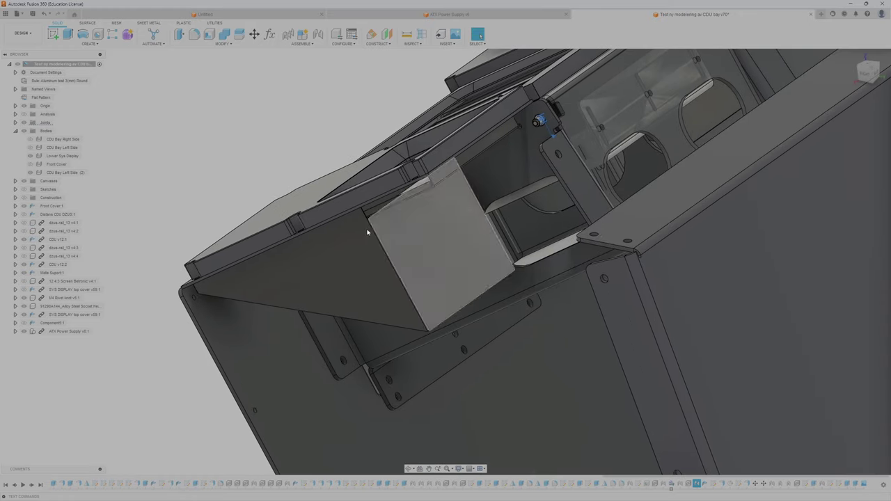
{"action": "left_click", "coordinate": [24, 240]}
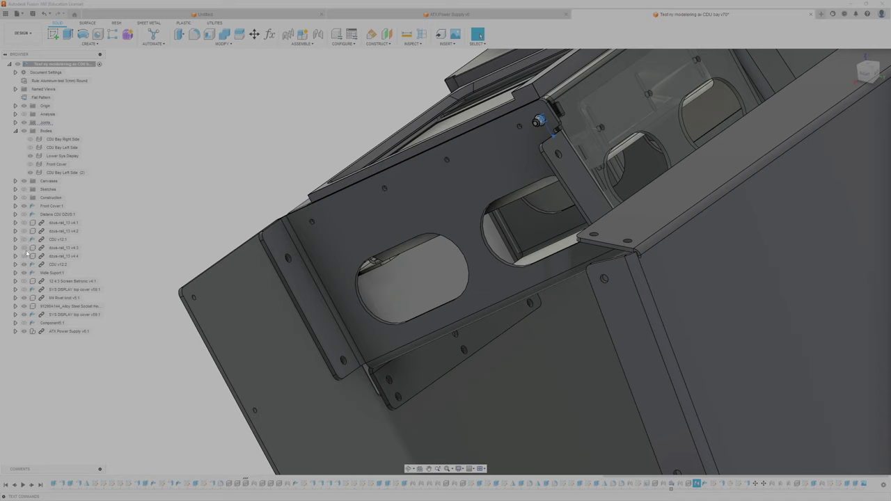
{"action": "left_click", "coordinate": [25, 265]}
{"action": "left_click", "coordinate": [24, 265]}
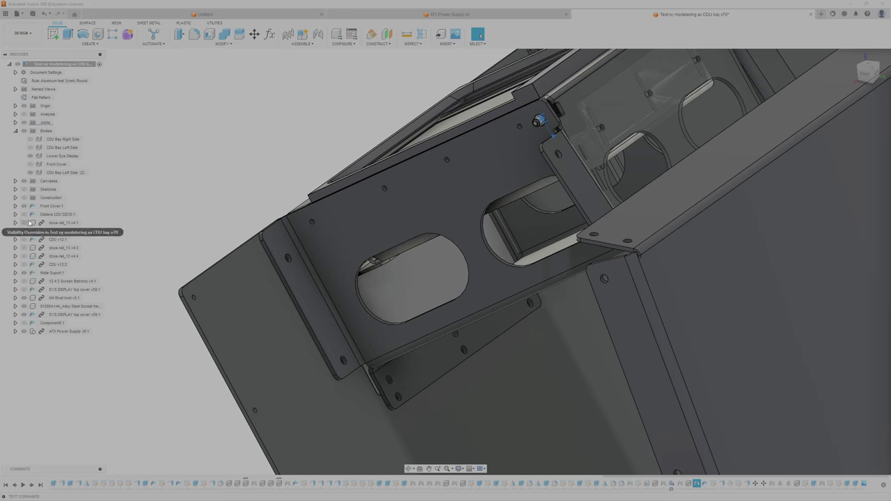
Step: Hide the front cover, the rear support panel and the CDU Bay Left Side (2) body to isolate the display bracket
{"action": "left_click", "coordinate": [25, 206]}
{"action": "left_click", "coordinate": [25, 207]}
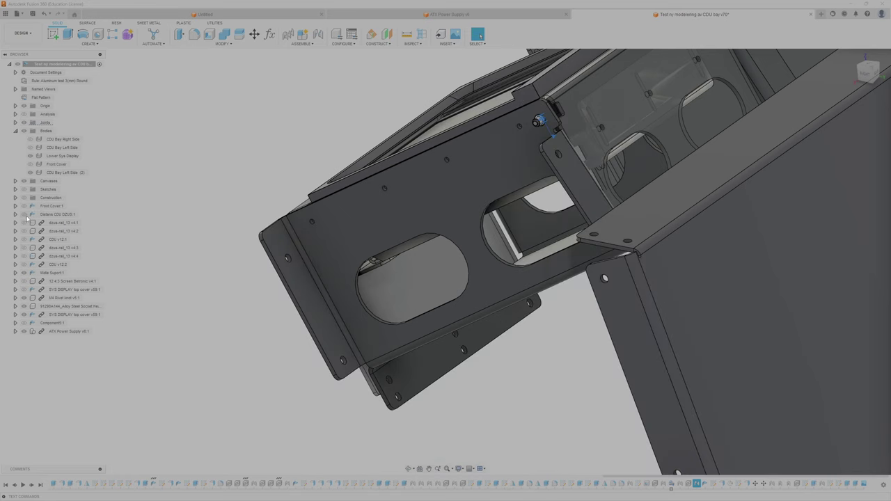
{"action": "left_click", "coordinate": [25, 273]}
{"action": "left_click", "coordinate": [25, 273]}
{"action": "left_click", "coordinate": [415, 292]}
{"action": "scroll", "coordinate": [415, 292], "scroll_direction": "down", "scroll_amount": 3}
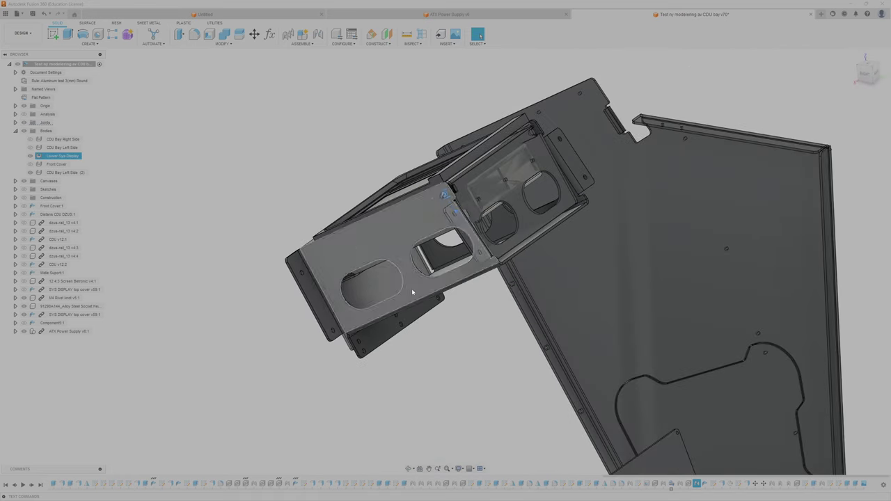
{"action": "left_click", "coordinate": [29, 173]}
Step: Examine the rivet nut and socket head screw at the upper corner of the Lower Sys Display bracket
{"action": "scroll", "coordinate": [466, 271], "scroll_direction": "up", "scroll_amount": 5}
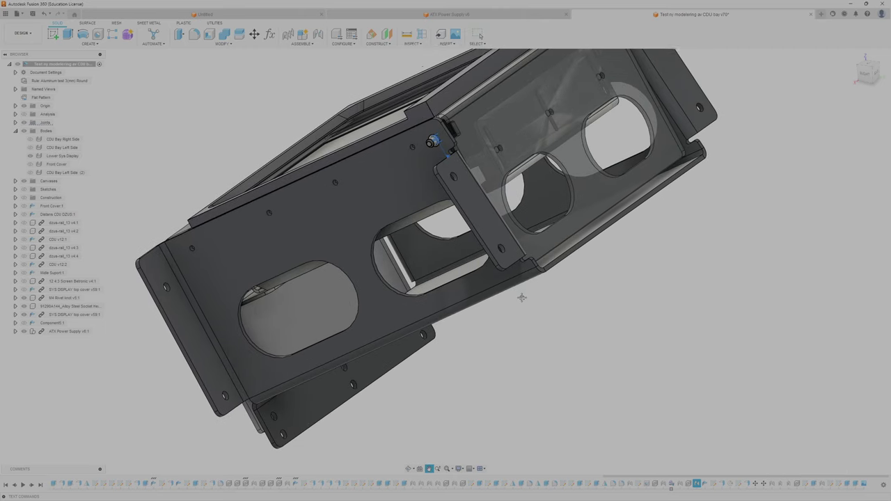
{"action": "scroll", "coordinate": [476, 249], "scroll_direction": "up", "scroll_amount": 8}
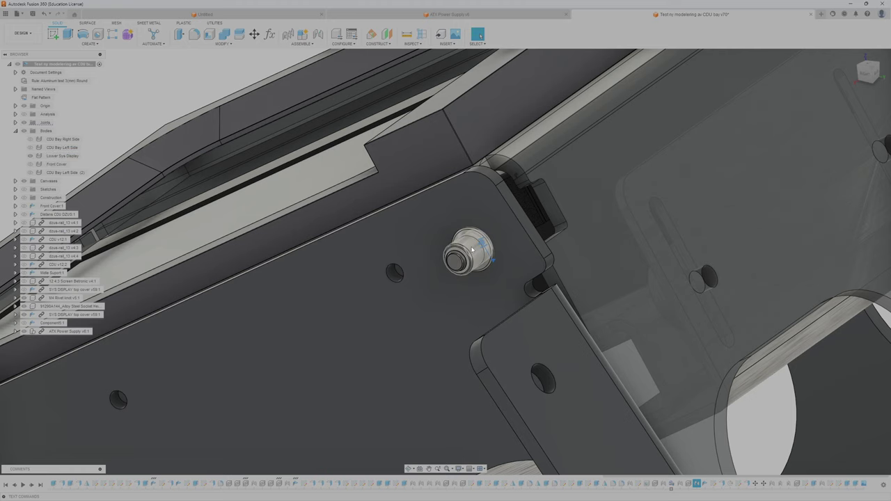
{"action": "scroll", "coordinate": [473, 250], "scroll_direction": "down", "scroll_amount": 3}
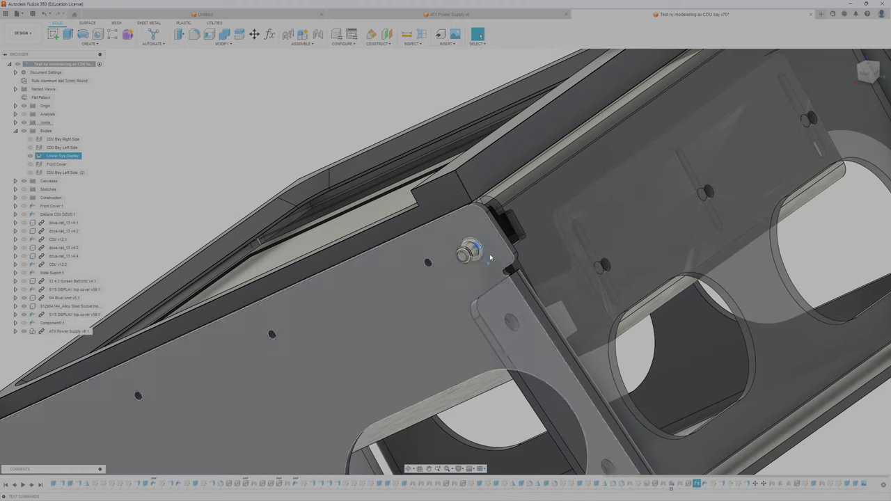
{"action": "scroll", "coordinate": [481, 264], "scroll_direction": "down", "scroll_amount": 3}
{"action": "scroll", "coordinate": [470, 272], "scroll_direction": "up", "scroll_amount": 6}
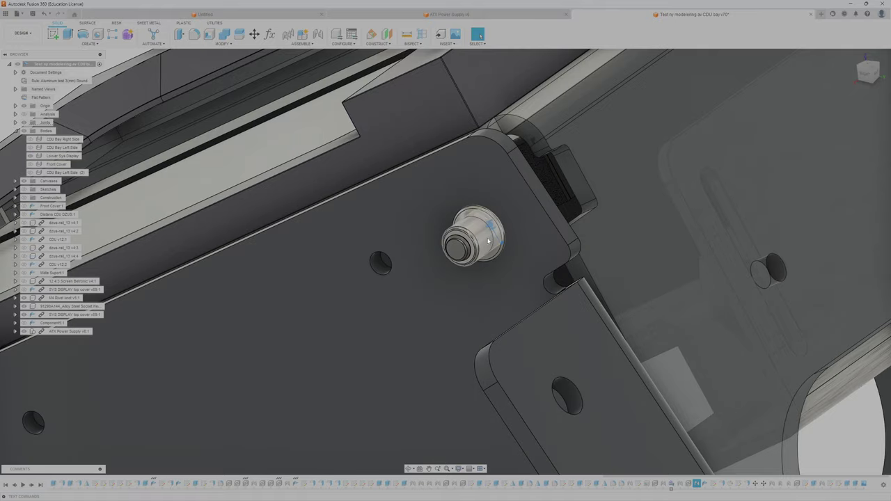
{"action": "mouse_move", "coordinate": [489, 241]}
{"action": "middle_mouse_down", "text": "shift"}
{"action": "mouse_move", "coordinate": [454, 237]}
{"action": "mouse_move", "coordinate": [452, 248]}
{"action": "mouse_move", "coordinate": [478, 240]}
{"action": "middle_mouse_up", "text": "shift"}
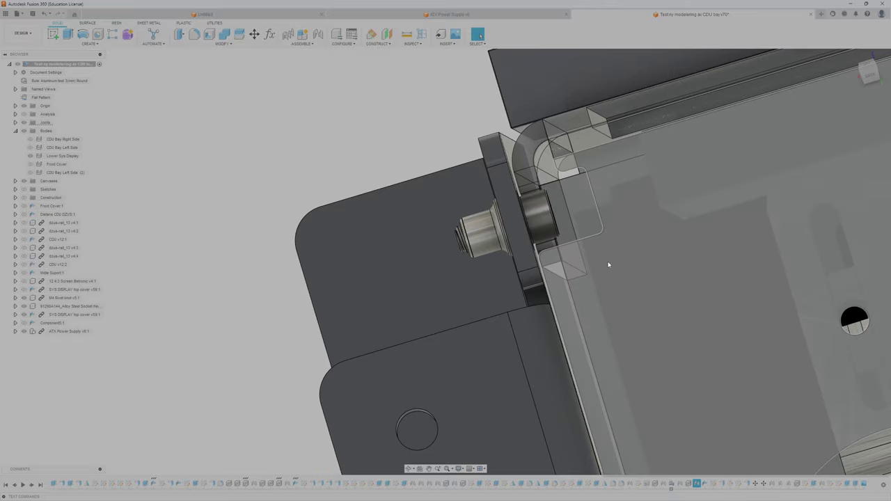
{"action": "scroll", "coordinate": [610, 269], "scroll_direction": "down", "scroll_amount": 3}
{"action": "middle_click_drag", "start_coordinate": [617, 273], "coordinate": [443, 211]}
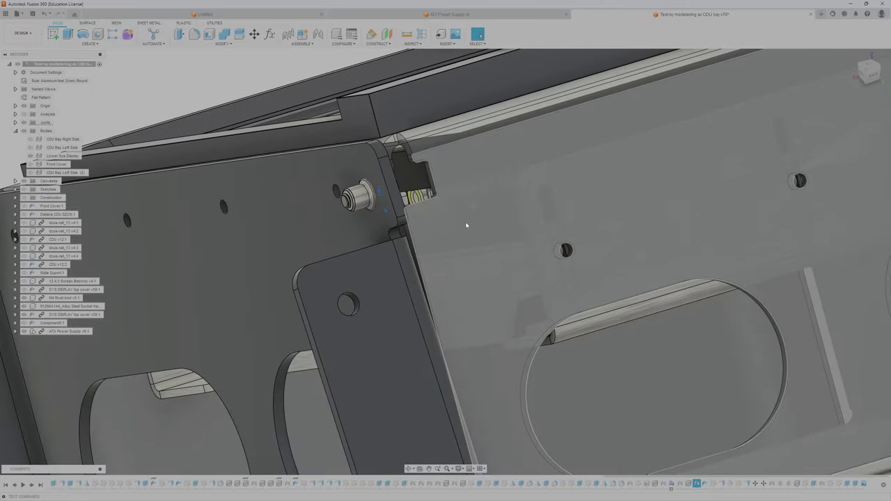
Step: Slide the display unit and its cover plate along the bracket to expose the socket head screw at the corner slot
{"action": "left_click_drag", "start_coordinate": [482, 222], "coordinate": [386, 236]}
{"action": "middle_click_drag", "start_coordinate": [516, 218], "coordinate": [481, 225], "text": "shift"}
{"action": "left_click_drag", "start_coordinate": [391, 235], "coordinate": [109, 335]}
{"action": "scroll", "coordinate": [255, 314], "scroll_direction": "down", "scroll_amount": 8}
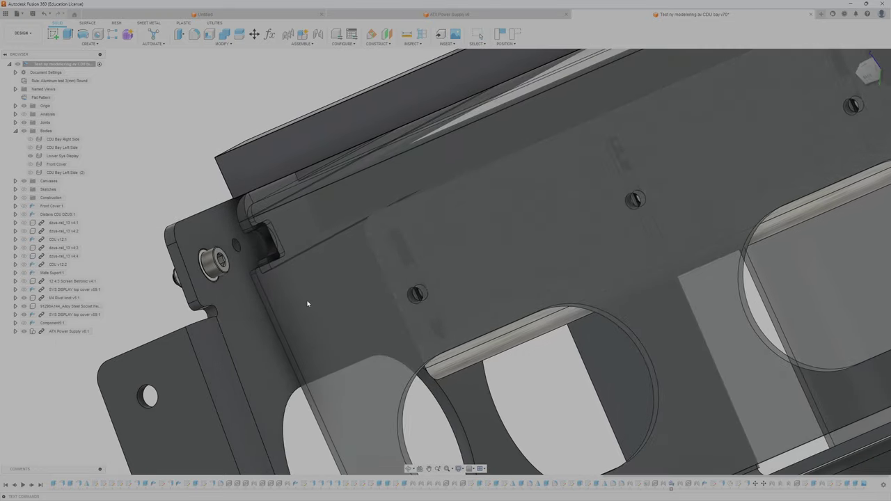
{"action": "scroll", "coordinate": [326, 282], "scroll_direction": "up", "scroll_amount": 4}
{"action": "scroll", "coordinate": [326, 283], "scroll_direction": "down", "scroll_amount": 2}
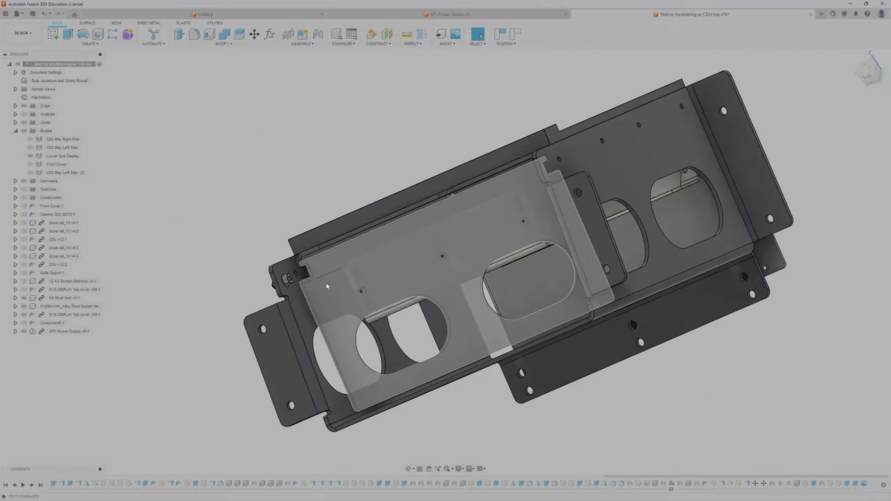
{"action": "scroll", "coordinate": [342, 292], "scroll_direction": "up", "scroll_amount": 1}
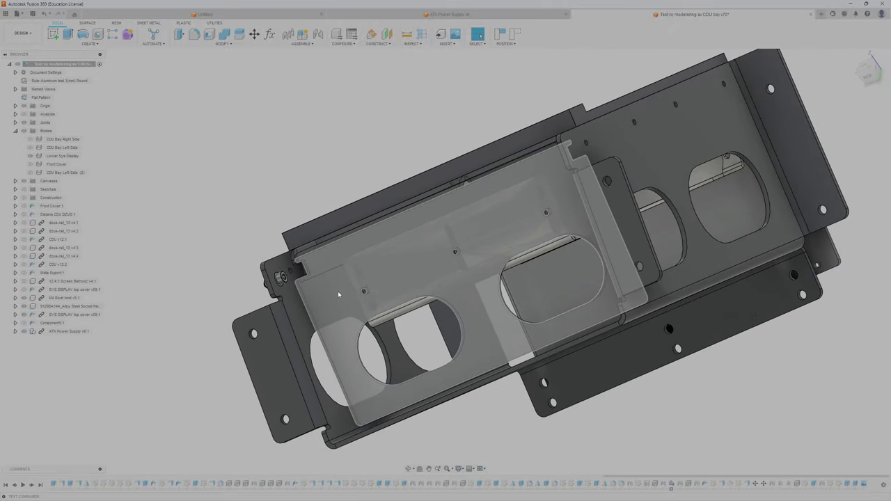
Step: Slide the display unit back and forth along its joint and inspect its cover plate from the front
{"action": "left_click_drag", "start_coordinate": [338, 291], "coordinate": [39, 374]}
{"action": "left_click_drag", "start_coordinate": [1, 401], "coordinate": [358, 353]}
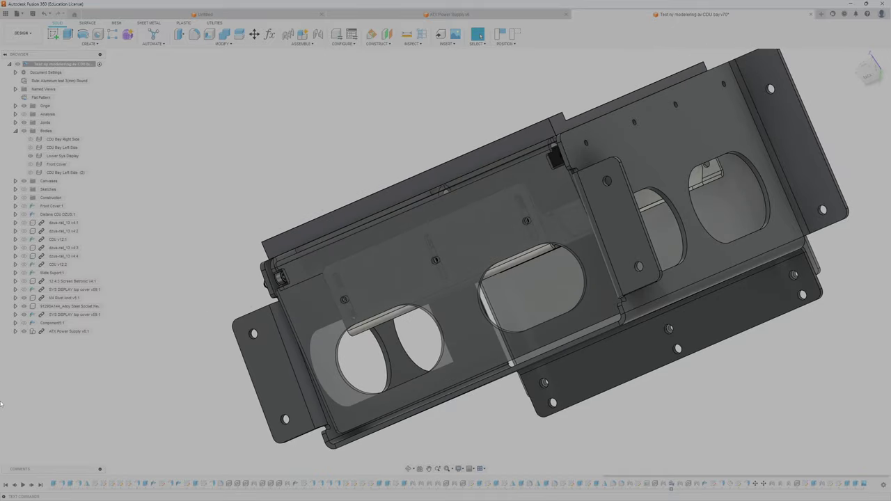
{"action": "middle_click_drag", "start_coordinate": [676, 342], "coordinate": [482, 243], "text": "shift"}
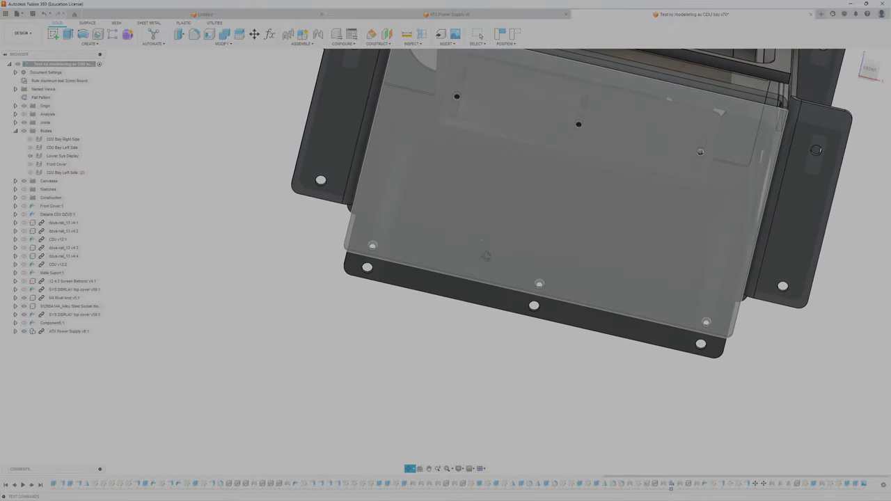
Step: Show the Front Cover:1 component and slide the display unit sideways out of the front opening and back in
{"action": "left_click", "coordinate": [27, 205]}
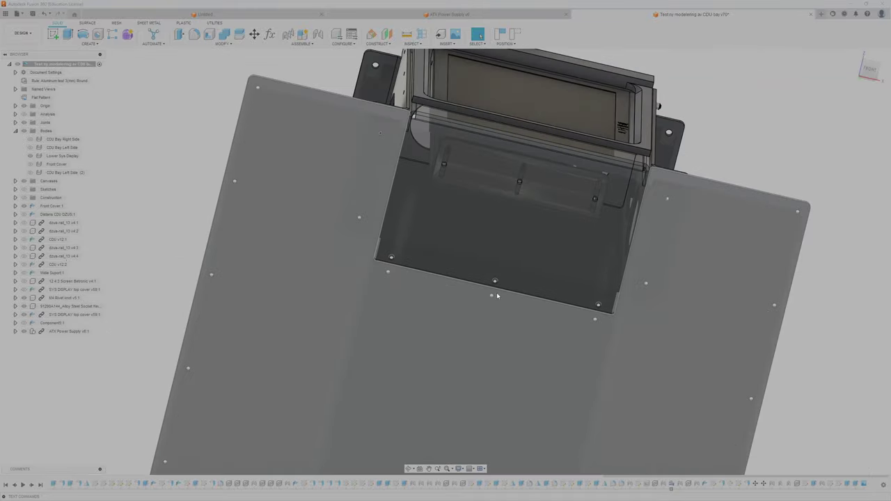
{"action": "middle_click_drag", "start_coordinate": [497, 296], "coordinate": [486, 264], "text": "shift"}
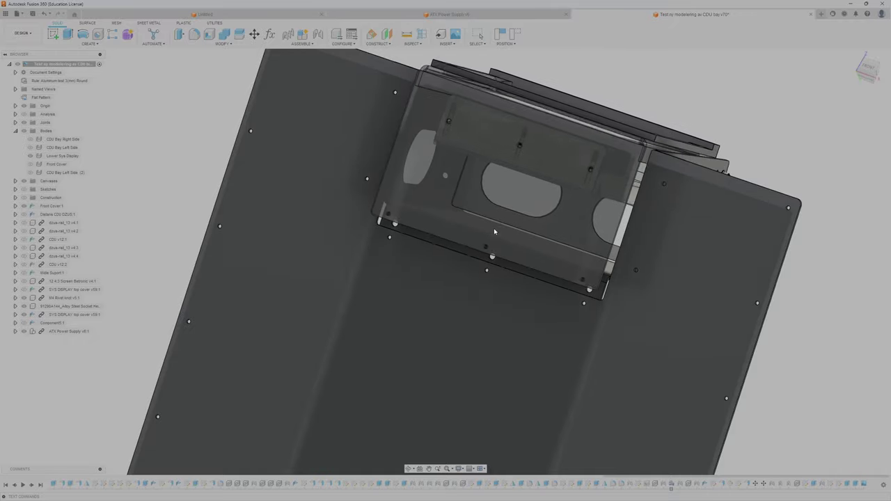
{"action": "left_click_drag", "start_coordinate": [514, 255], "coordinate": [472, 254]}
{"action": "middle_click_drag", "start_coordinate": [577, 363], "coordinate": [595, 229], "text": "shift"}
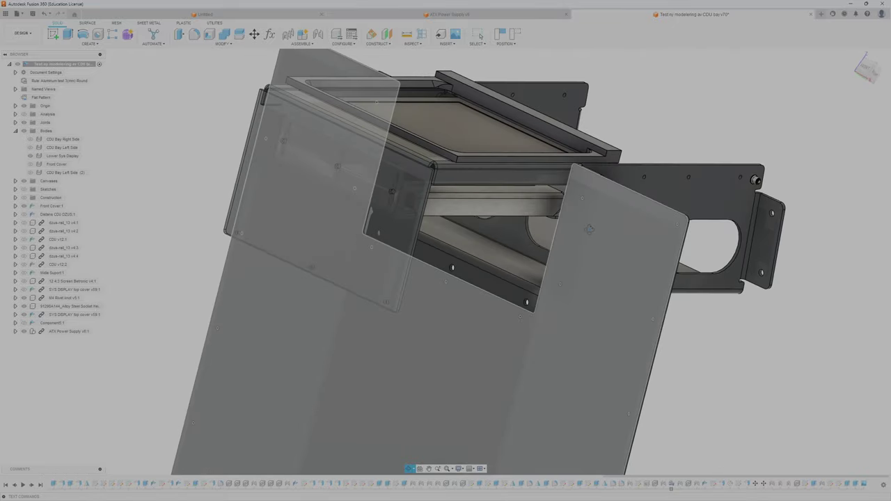
{"action": "middle_click_drag", "start_coordinate": [589, 229], "coordinate": [591, 225], "text": "shift"}
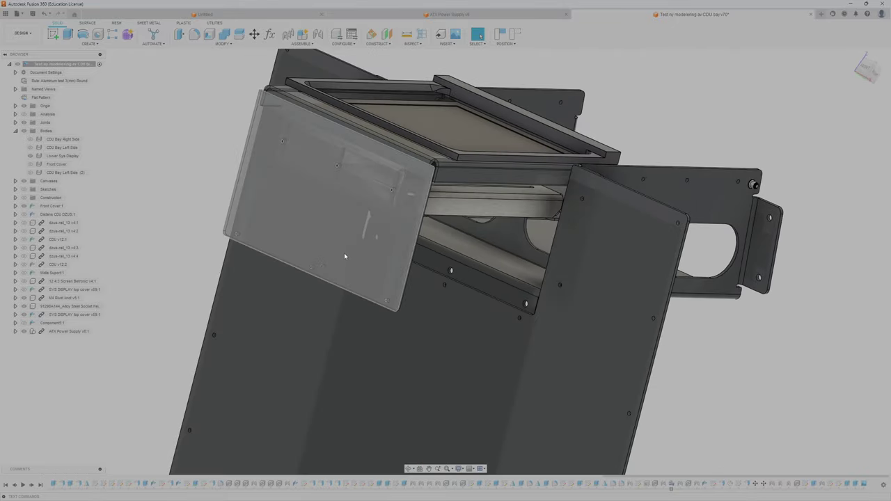
{"action": "left_click_drag", "start_coordinate": [347, 255], "coordinate": [606, 229]}
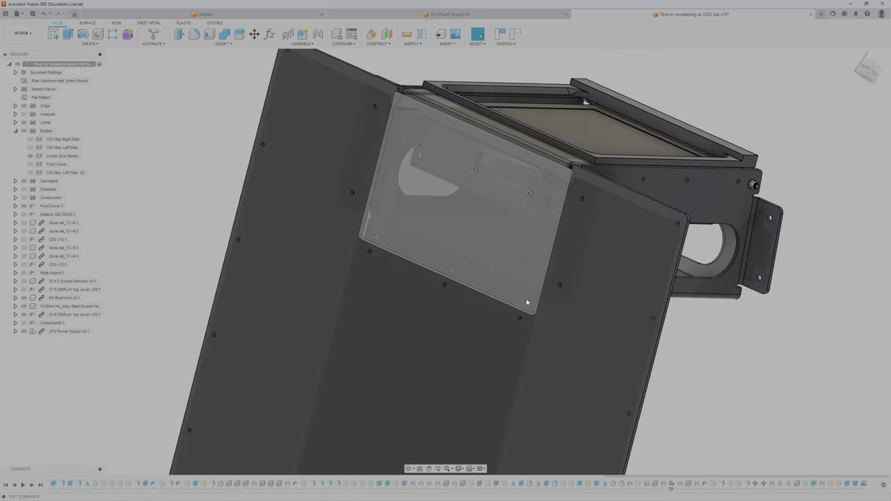
Step: Slide the display unit sideways to compare its cover plate's lower corner hole with the matching bracket hole
{"action": "scroll", "coordinate": [527, 302], "scroll_direction": "up", "scroll_amount": 5}
{"action": "left_click_drag", "start_coordinate": [524, 317], "coordinate": [534, 200]}
{"action": "middle_click_drag", "start_coordinate": [532, 222], "coordinate": [540, 194]}
{"action": "left_click_drag", "start_coordinate": [519, 209], "coordinate": [404, 211]}
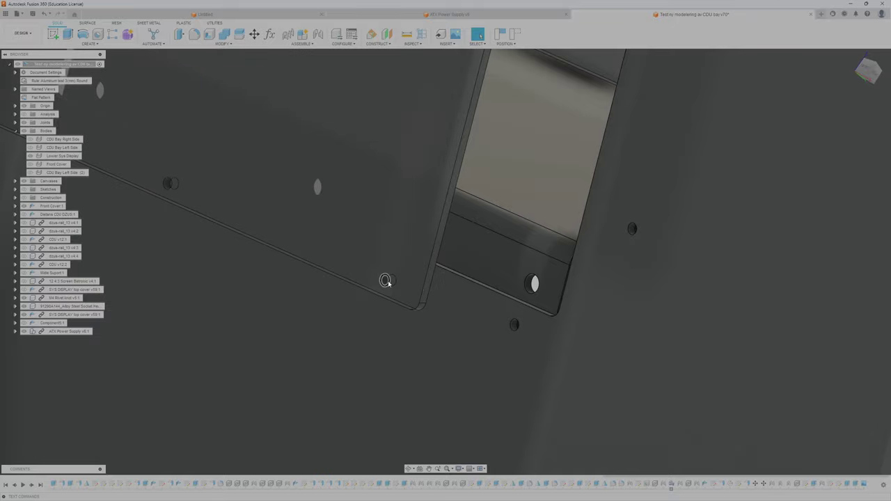
{"action": "scroll", "coordinate": [378, 285], "scroll_direction": "down", "scroll_amount": 5}
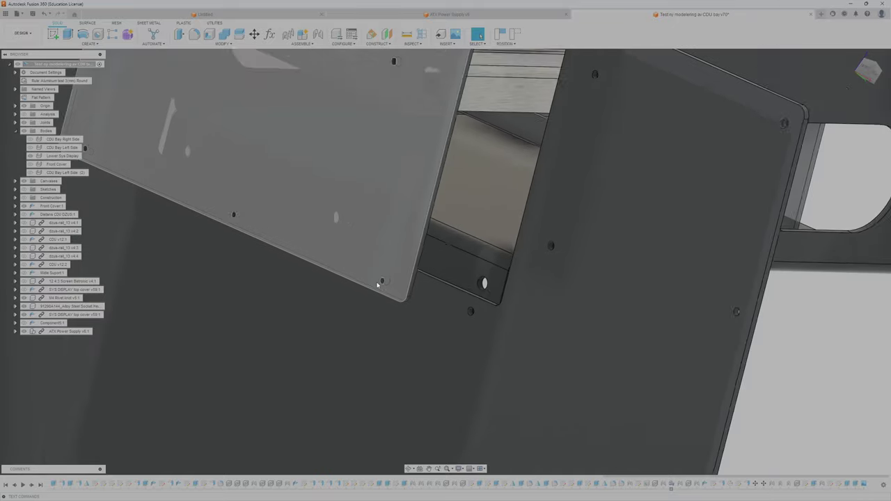
Step: Slide the display unit further out of its bracket past the front cover until its side slots are exposed
{"action": "middle_click_drag", "start_coordinate": [388, 288], "coordinate": [442, 314]}
{"action": "middle_click_drag", "start_coordinate": [467, 204], "coordinate": [518, 251], "text": "shift"}
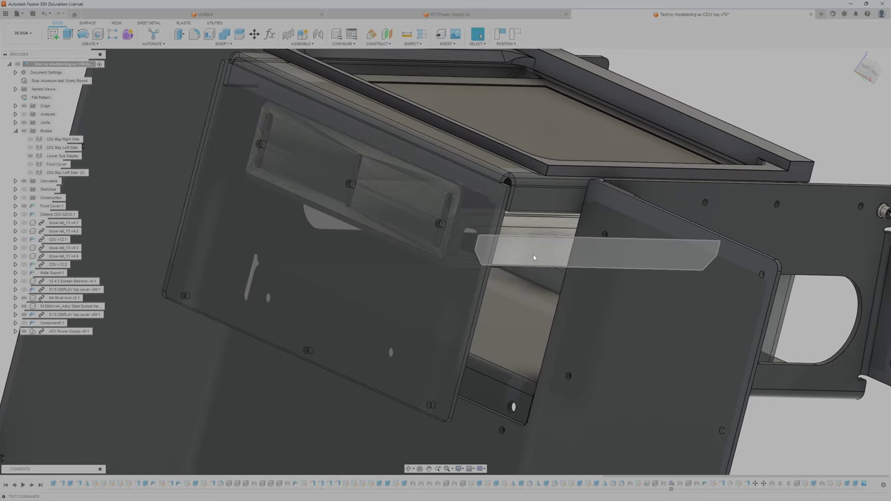
{"action": "left_click_drag", "start_coordinate": [534, 257], "coordinate": [477, 323]}
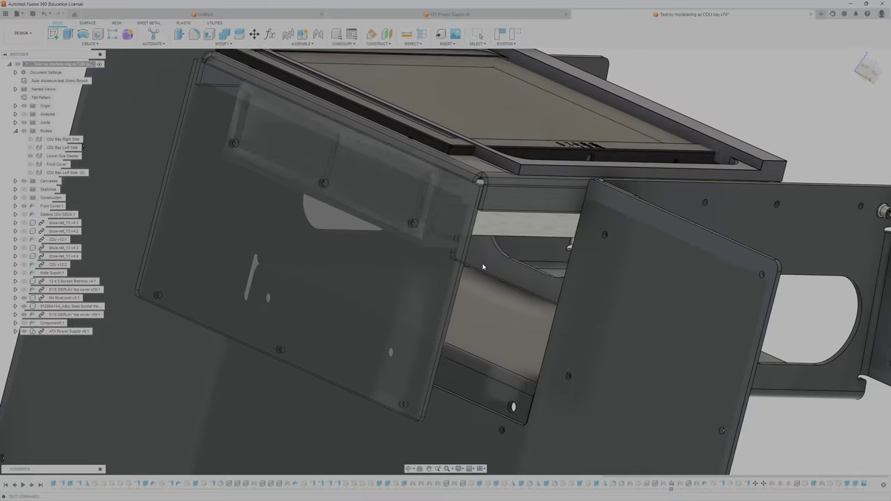
{"action": "left_click", "coordinate": [468, 304]}
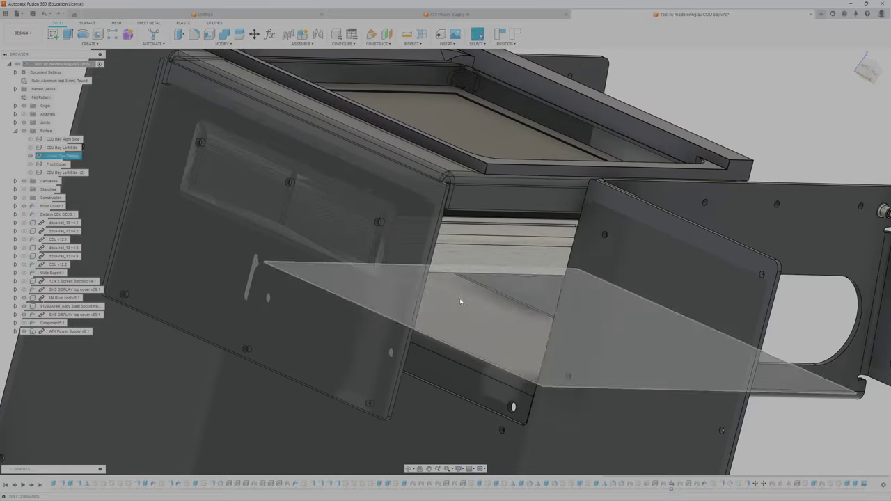
{"action": "scroll", "coordinate": [468, 304], "scroll_direction": "down", "scroll_amount": 4}
{"action": "left_click_drag", "start_coordinate": [407, 323], "coordinate": [287, 345]}
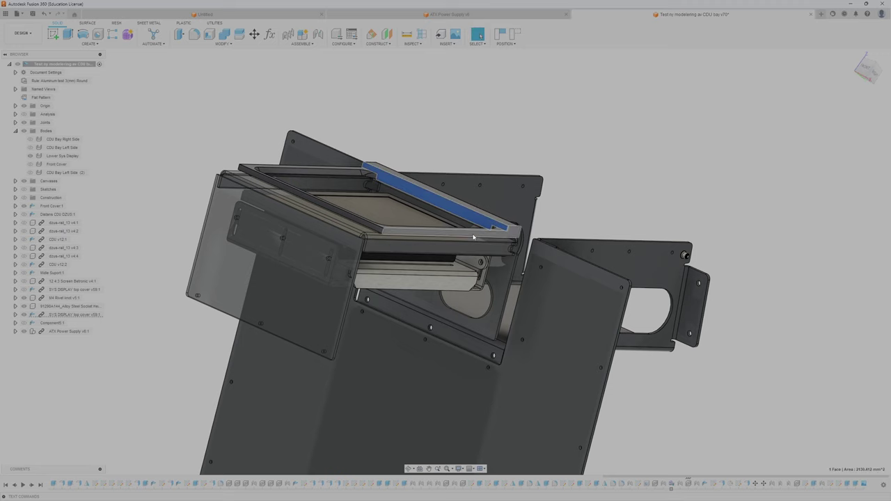
Step: Examine from behind how the rivet nut and socket head screw relate to the slot in the pulled-out display unit
{"action": "scroll", "coordinate": [491, 236], "scroll_direction": "down", "scroll_amount": 3}
{"action": "scroll", "coordinate": [467, 246], "scroll_direction": "up", "scroll_amount": 3}
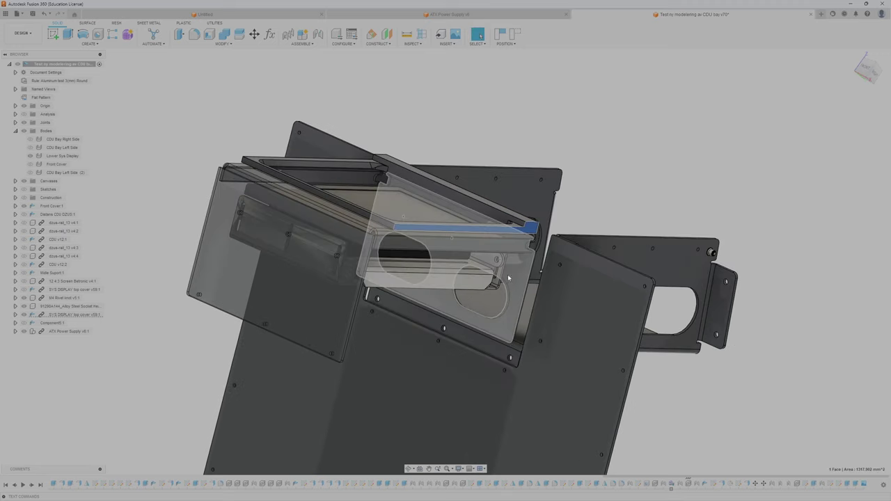
{"action": "middle_click_drag", "start_coordinate": [545, 262], "coordinate": [478, 233]}
{"action": "scroll", "coordinate": [605, 252], "scroll_direction": "up", "scroll_amount": 5}
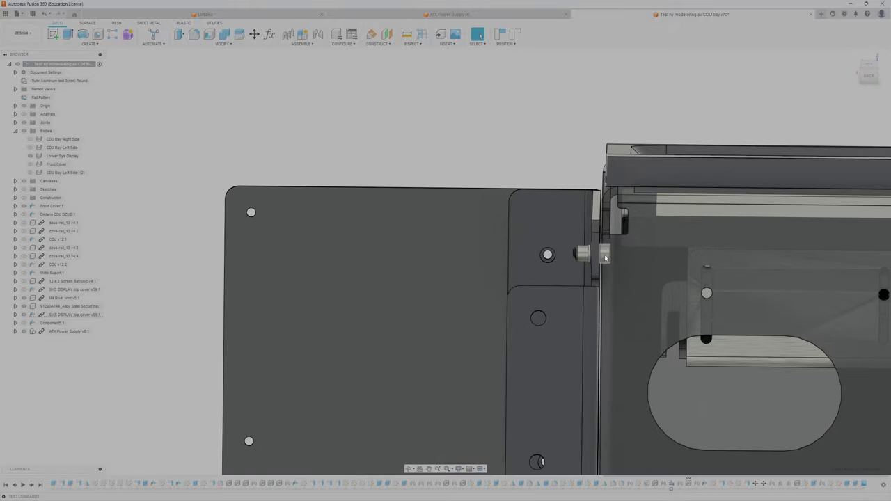
{"action": "scroll", "coordinate": [584, 258], "scroll_direction": "down", "scroll_amount": 5}
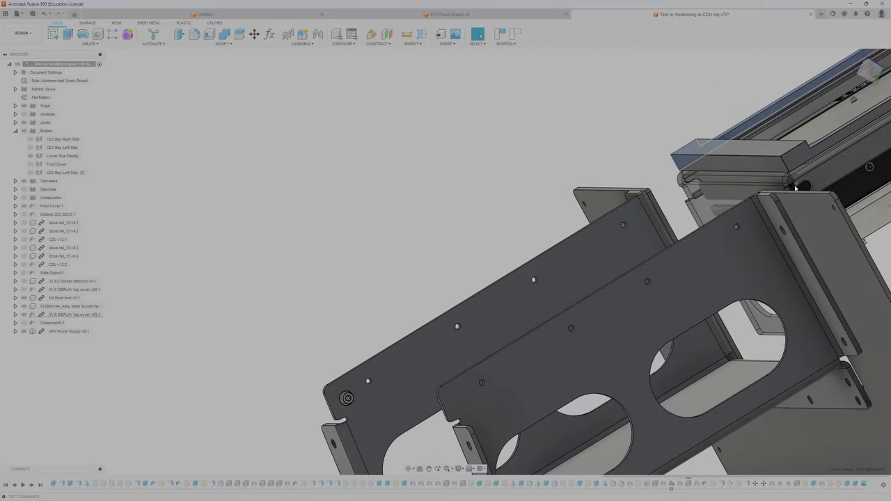
{"action": "middle_click_drag", "start_coordinate": [813, 199], "coordinate": [709, 94]}
{"action": "middle_click_drag", "start_coordinate": [809, 134], "coordinate": [742, 189]}
Step: Examine the pulled-out display unit and its bracket in profile from the upright left side view
{"action": "left_click", "coordinate": [868, 77]}
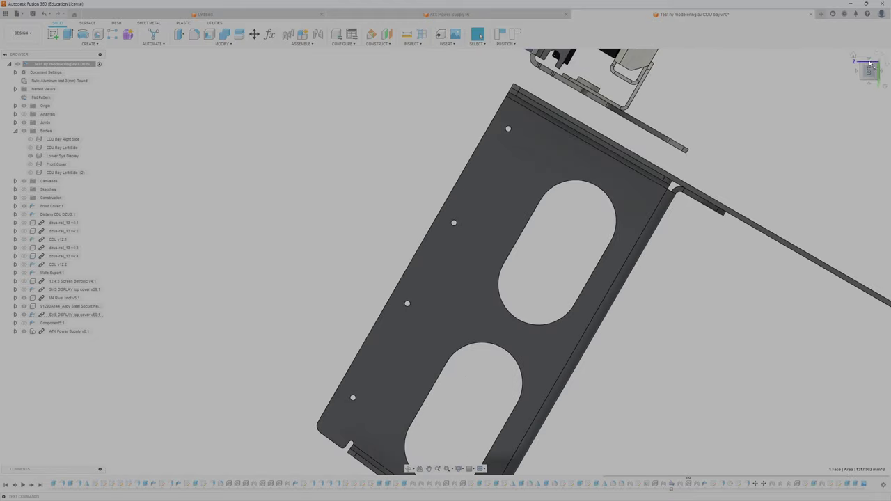
{"action": "left_click", "coordinate": [885, 61]}
{"action": "scroll", "coordinate": [674, 233], "scroll_direction": "up", "scroll_amount": 1}
{"action": "middle_click_drag", "start_coordinate": [674, 237], "coordinate": [675, 70]}
{"action": "middle_click_drag", "start_coordinate": [562, 304], "coordinate": [498, 278]}
{"action": "scroll", "coordinate": [546, 297], "scroll_direction": "down", "scroll_amount": 3}
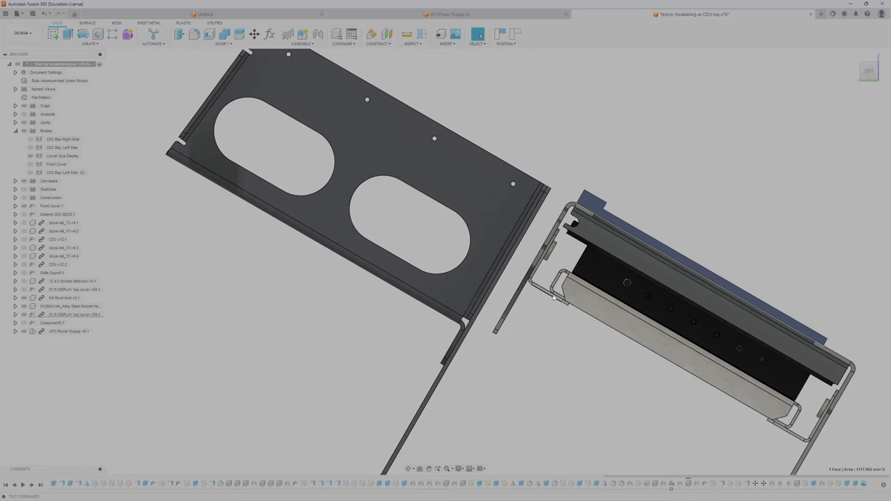
{"action": "scroll", "coordinate": [557, 288], "scroll_direction": "down", "scroll_amount": 1}
Step: Shift the display's bezel frame off the unit and revert all moved components to their saved positions
{"action": "middle_click_drag", "start_coordinate": [557, 287], "coordinate": [550, 236]}
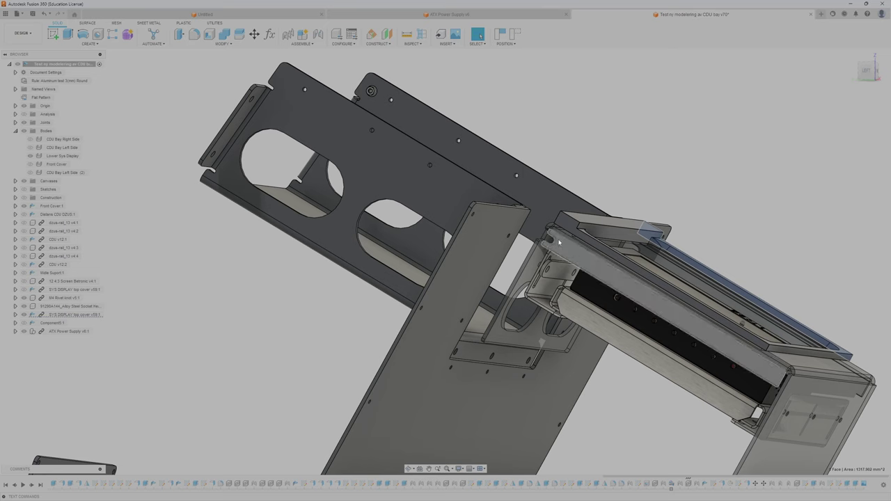
{"action": "left_click_drag", "start_coordinate": [658, 365], "coordinate": [679, 347]}
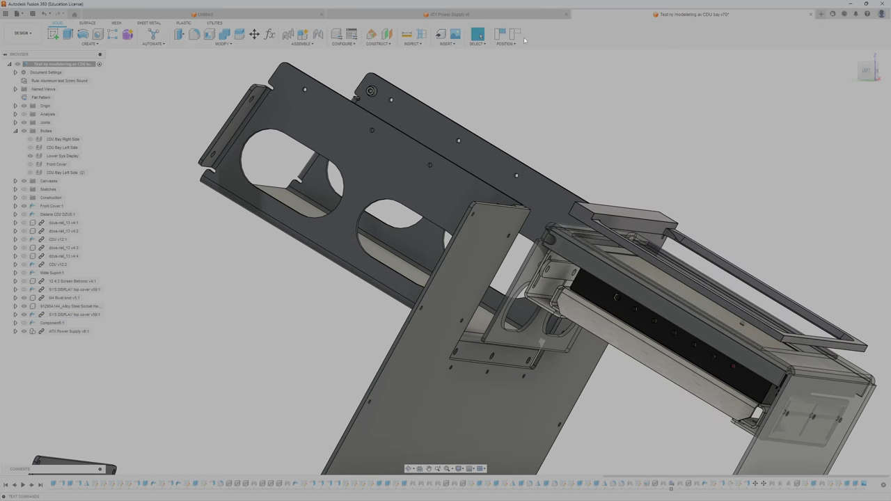
{"action": "left_click", "coordinate": [518, 32]}
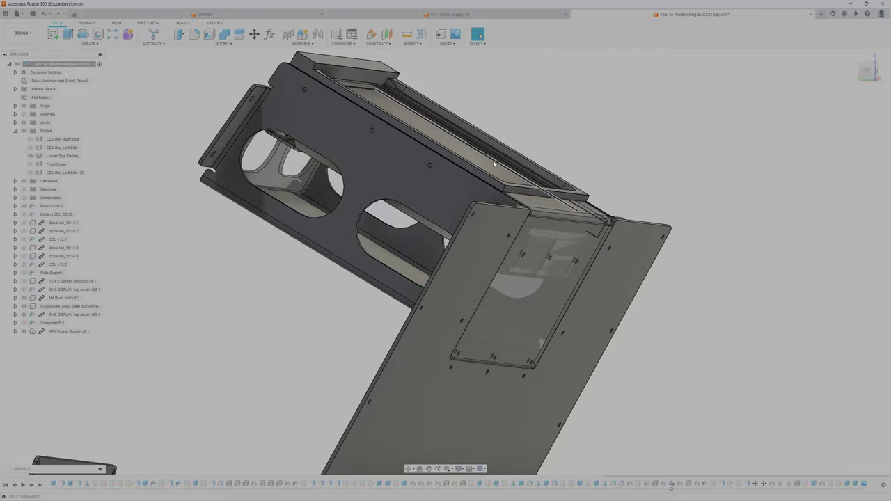
Step: Examine the rear corner slots, mounting flanges and side cut-outs of the Lower Sys Display bracket from the back and right side
{"action": "middle_click_drag", "start_coordinate": [542, 341], "coordinate": [479, 240], "text": "shift"}
{"action": "scroll", "coordinate": [522, 213], "scroll_direction": "up", "scroll_amount": 6}
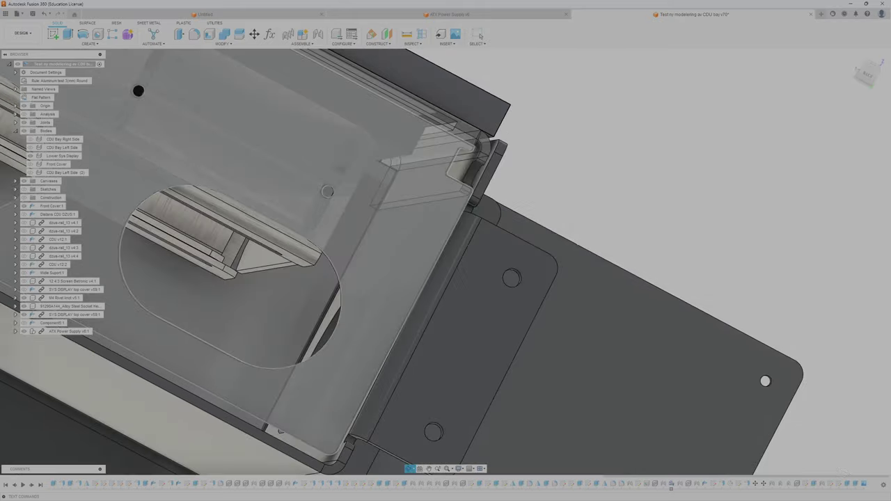
{"action": "middle_click_drag", "start_coordinate": [460, 273], "coordinate": [415, 143], "text": "shift"}
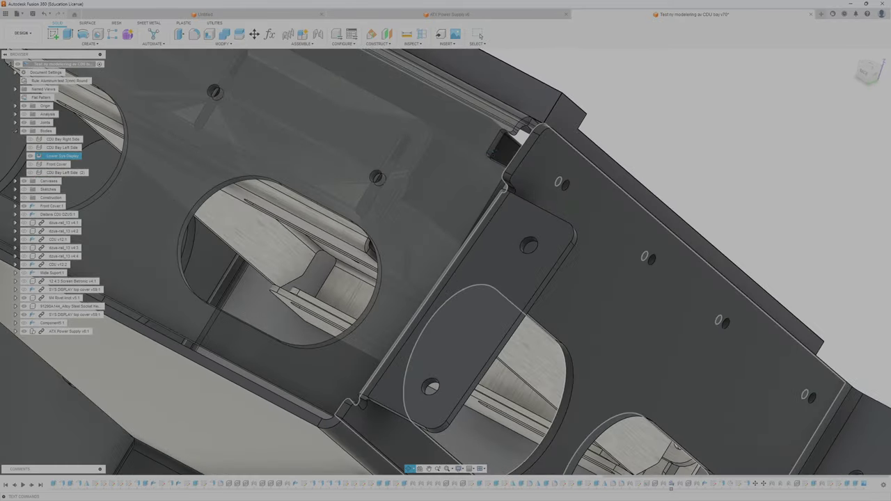
{"action": "middle_click_drag", "start_coordinate": [468, 158], "coordinate": [628, 212]}
{"action": "scroll", "coordinate": [628, 211], "scroll_direction": "down", "scroll_amount": 5}
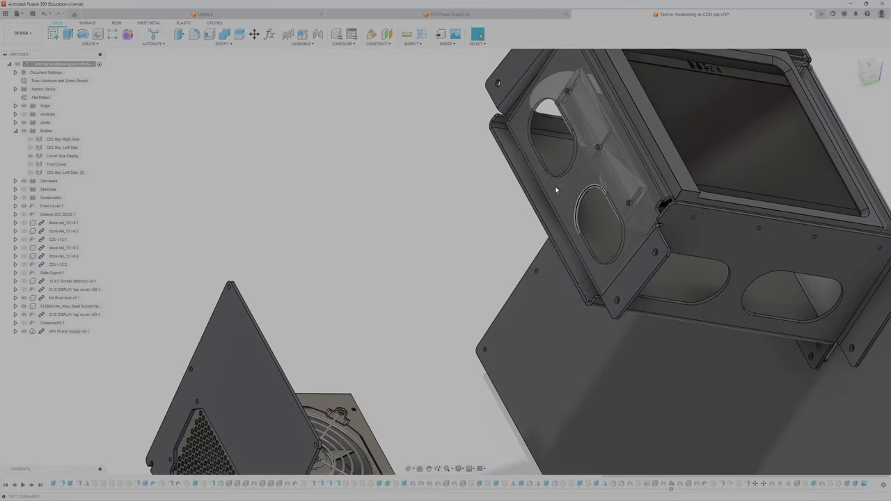
{"action": "middle_click_drag", "start_coordinate": [535, 187], "coordinate": [723, 218]}
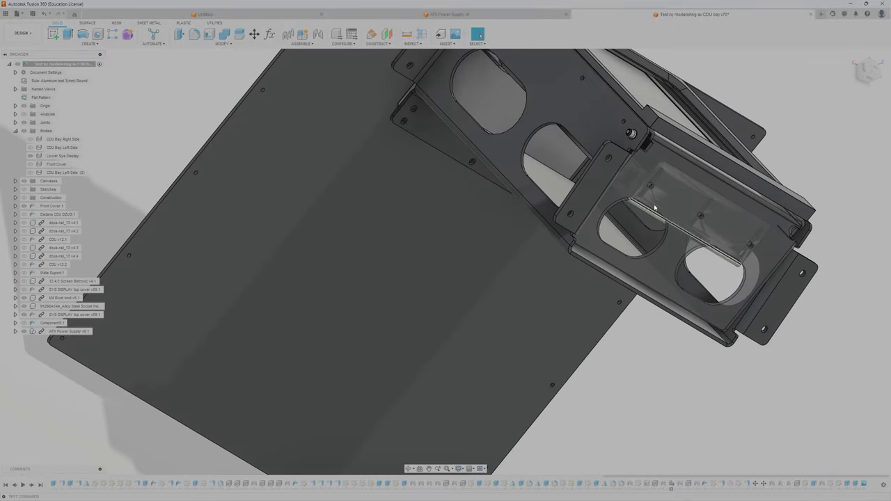
{"action": "left_click", "coordinate": [865, 69]}
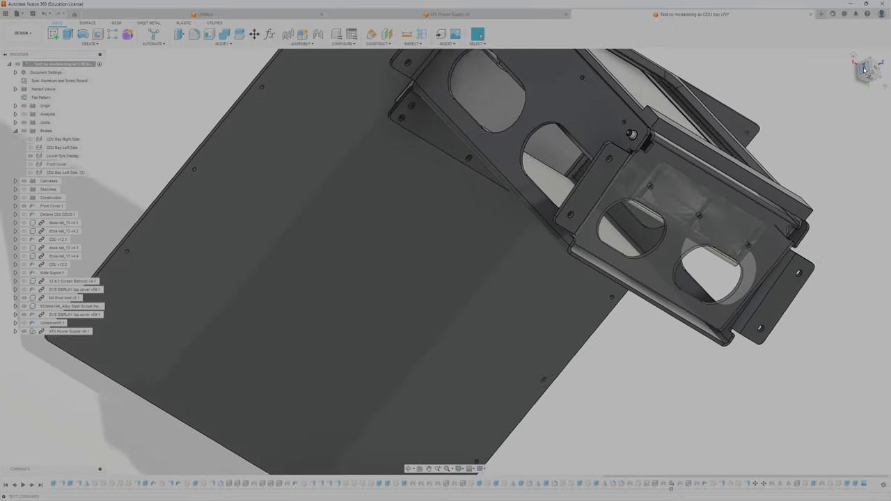
{"action": "left_click", "coordinate": [882, 56]}
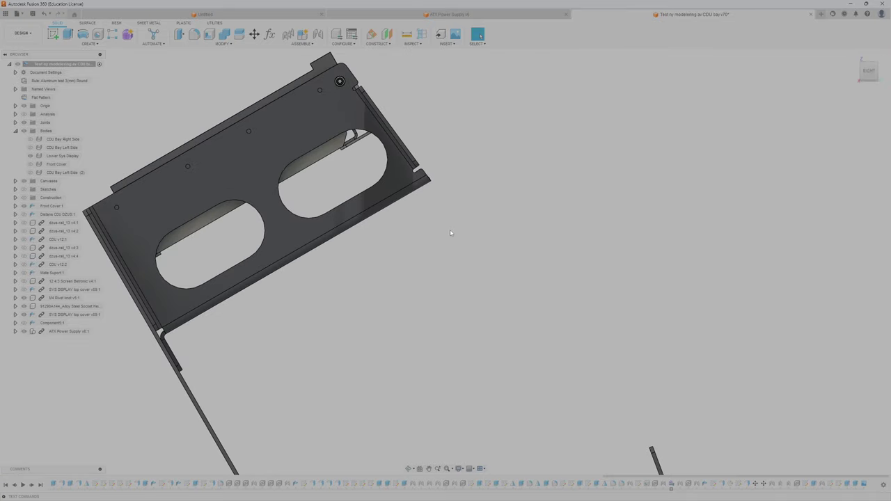
{"action": "middle_click_drag", "start_coordinate": [452, 233], "coordinate": [602, 256]}
{"action": "middle_click_drag", "start_coordinate": [512, 181], "coordinate": [490, 162], "text": "shift"}
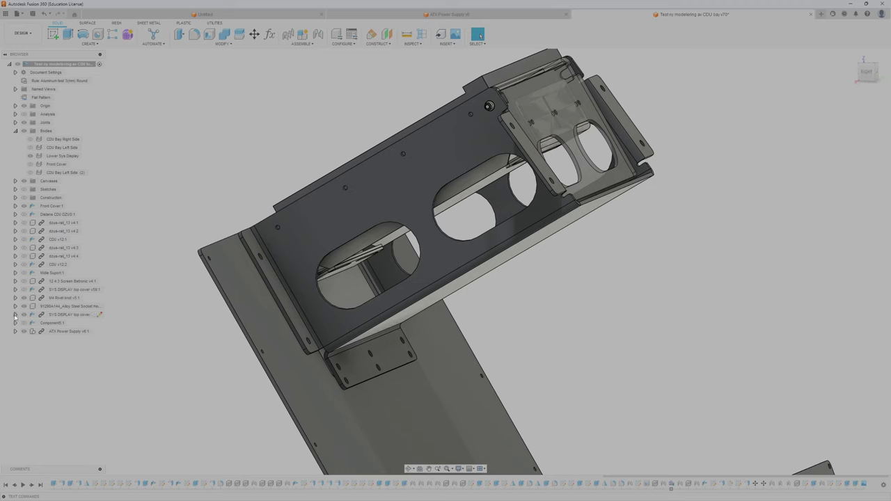
Step: Hide the Lower Sys Display body and examine the display's connector row and the mounting hardware behind it
{"action": "left_click", "coordinate": [34, 158]}
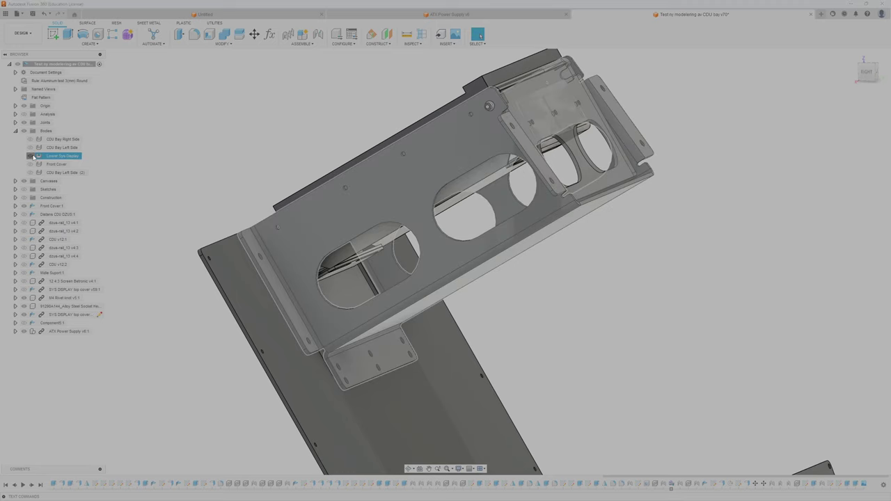
{"action": "left_click", "coordinate": [33, 157]}
{"action": "scroll", "coordinate": [377, 224], "scroll_direction": "up", "scroll_amount": 2}
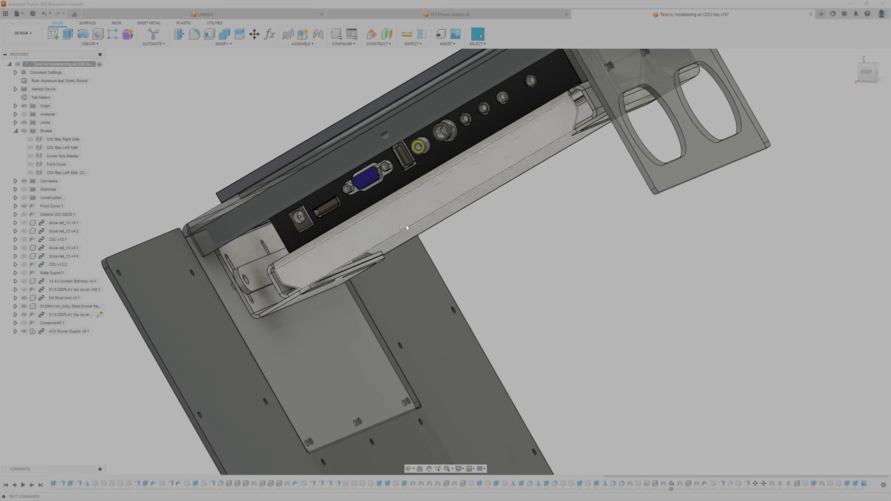
{"action": "middle_click_drag", "start_coordinate": [260, 262], "coordinate": [569, 263], "text": "shift"}
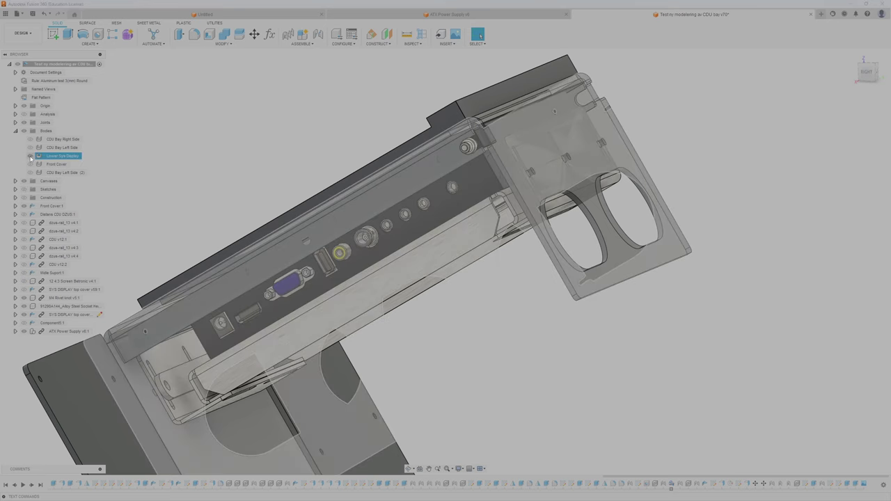
Step: Show the Lower Sys Display body again and clear its selection
{"action": "left_click", "coordinate": [30, 155]}
{"action": "left_click", "coordinate": [61, 155]}
{"action": "scroll", "coordinate": [584, 293], "scroll_direction": "down", "scroll_amount": 1}
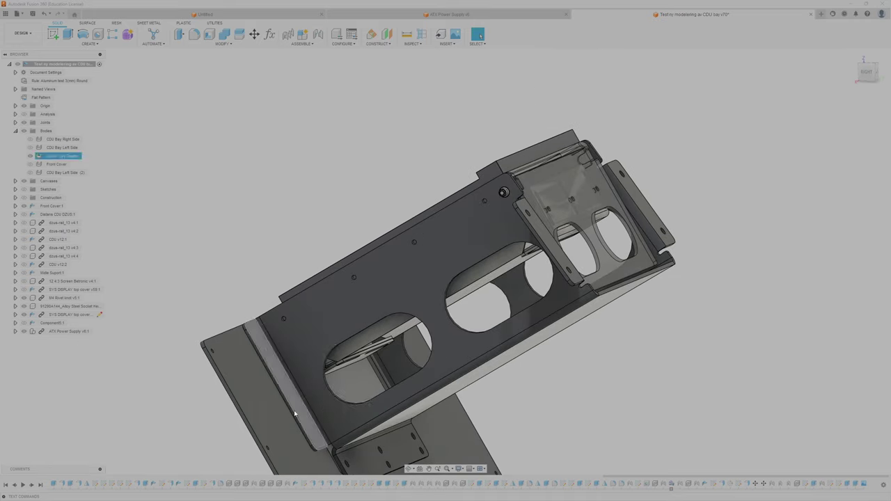
{"action": "middle_click_drag", "start_coordinate": [451, 334], "coordinate": [459, 322], "text": "shift"}
{"action": "middle_click_drag", "start_coordinate": [383, 364], "coordinate": [383, 312]}
{"action": "key", "text": "Escape"}
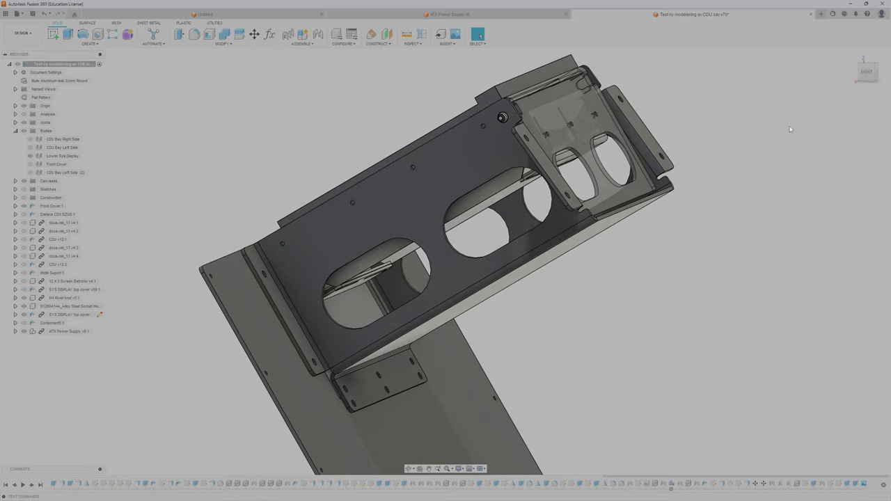
Step: Show the CDU Bay Right Side and CDU Bay Left Side (2) bodies, and toggle Front Cover:1 off and back on
{"action": "left_click", "coordinate": [858, 67]}
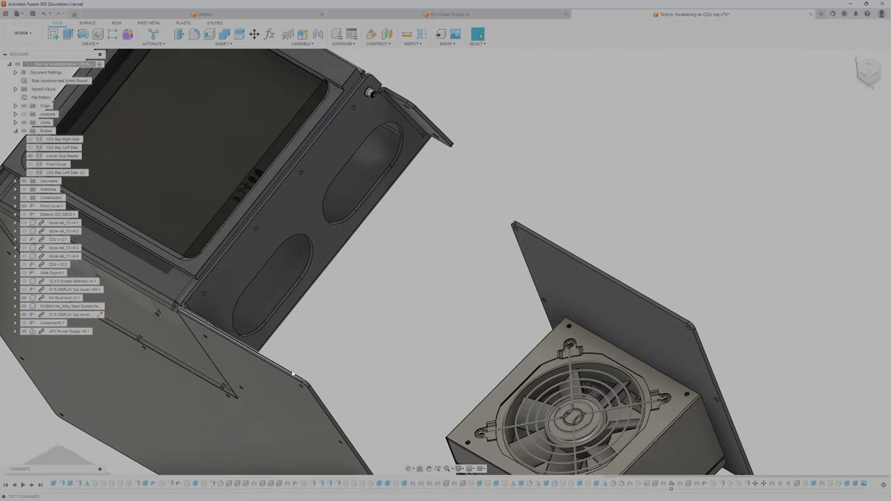
{"action": "middle_click_drag", "start_coordinate": [298, 338], "coordinate": [493, 248]}
{"action": "scroll", "coordinate": [493, 248], "scroll_direction": "down", "scroll_amount": 5}
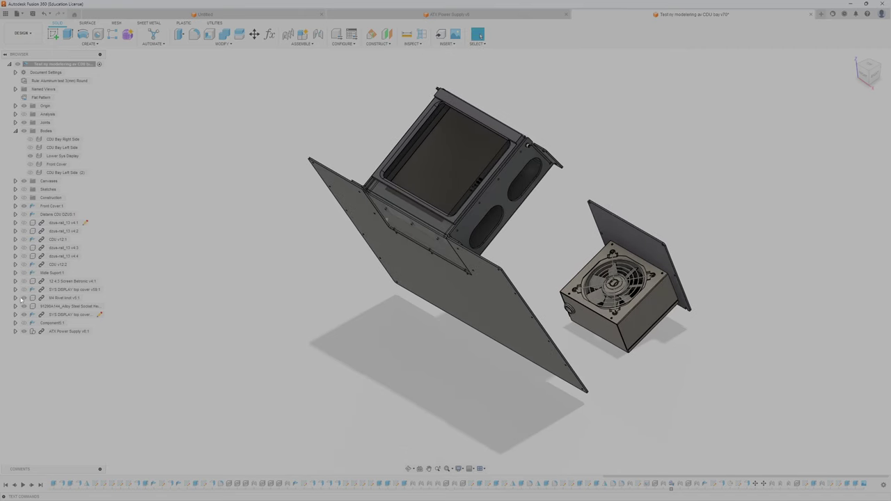
{"action": "left_click", "coordinate": [30, 139]}
{"action": "left_click", "coordinate": [30, 172]}
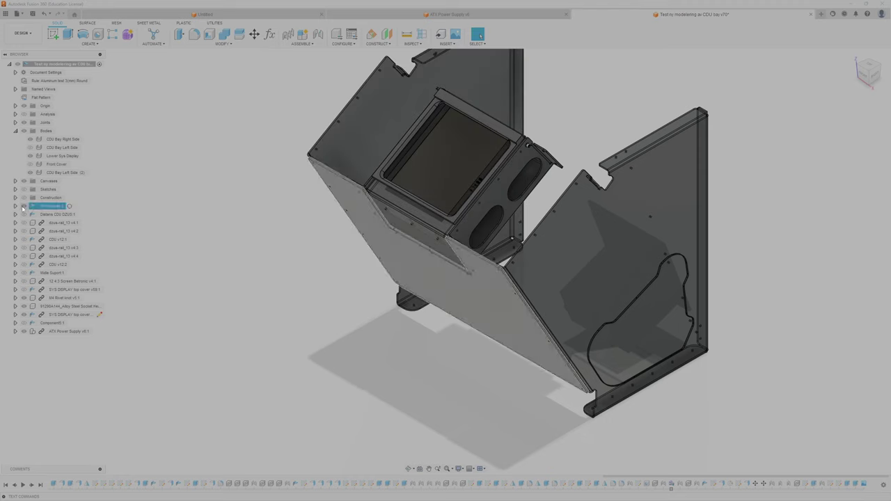
{"action": "left_click", "coordinate": [24, 206]}
{"action": "left_click", "coordinate": [24, 206]}
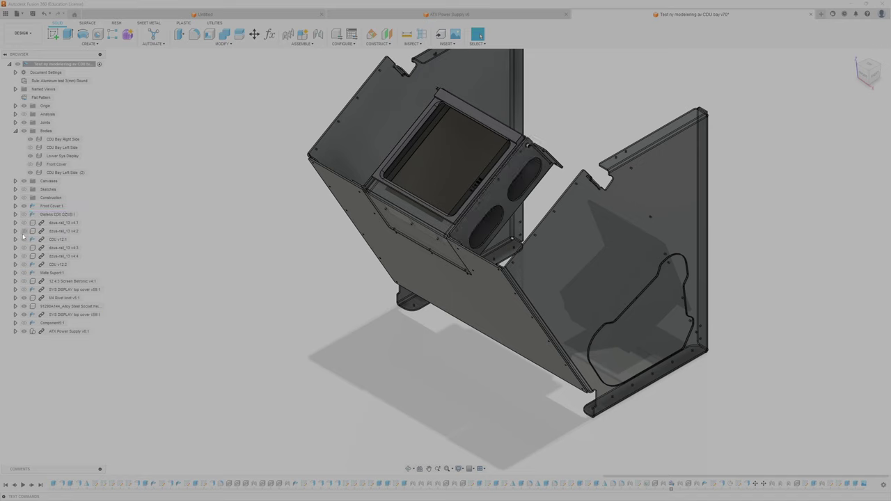
Step: Show the rear support panel and all four dzus rail components along the display and side panels
{"action": "left_click", "coordinate": [24, 273]}
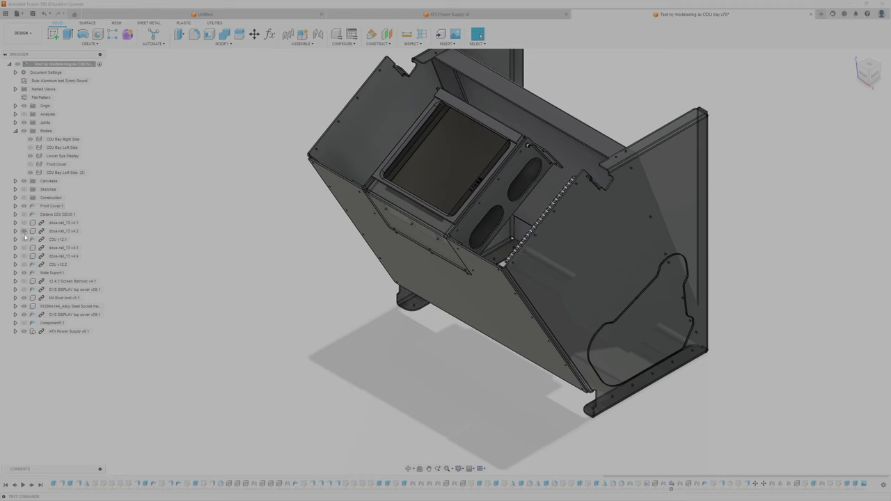
{"action": "left_click", "coordinate": [24, 239]}
{"action": "left_click", "coordinate": [23, 248]}
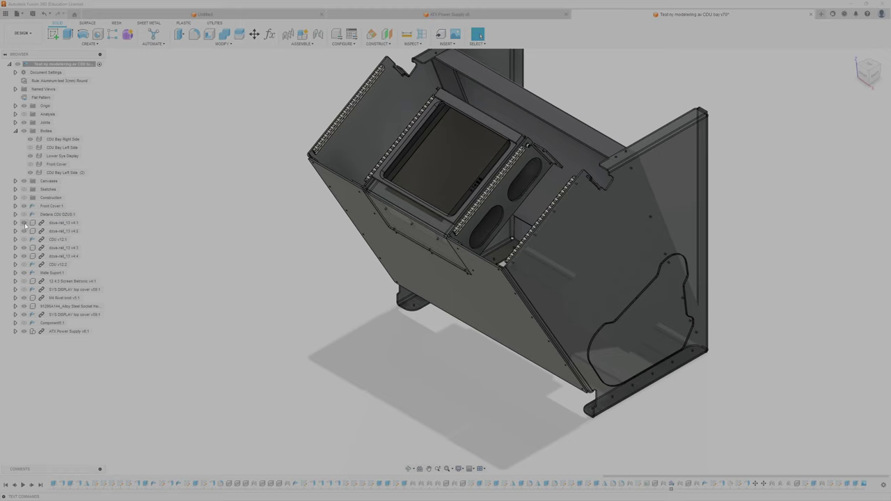
{"action": "scroll", "coordinate": [399, 200], "scroll_direction": "up", "scroll_amount": 4}
{"action": "middle_click_drag", "start_coordinate": [508, 226], "coordinate": [495, 321]}
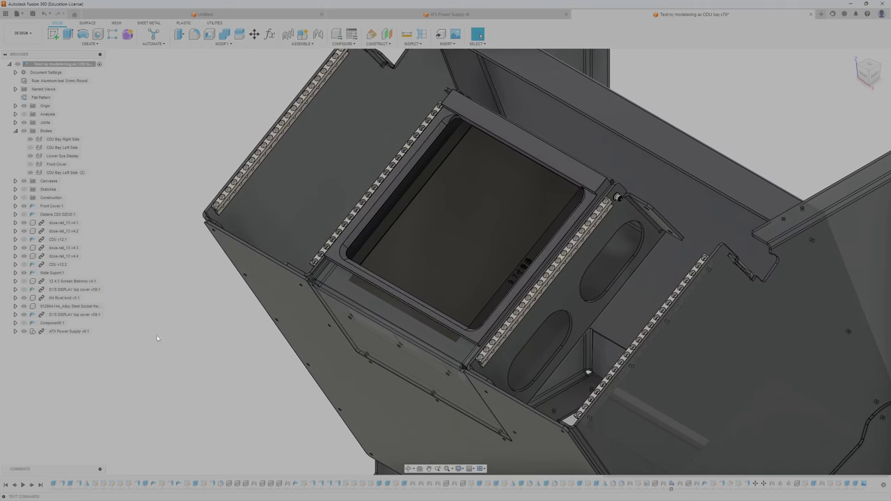
{"action": "scroll", "coordinate": [289, 299], "scroll_direction": "down", "scroll_amount": 3}
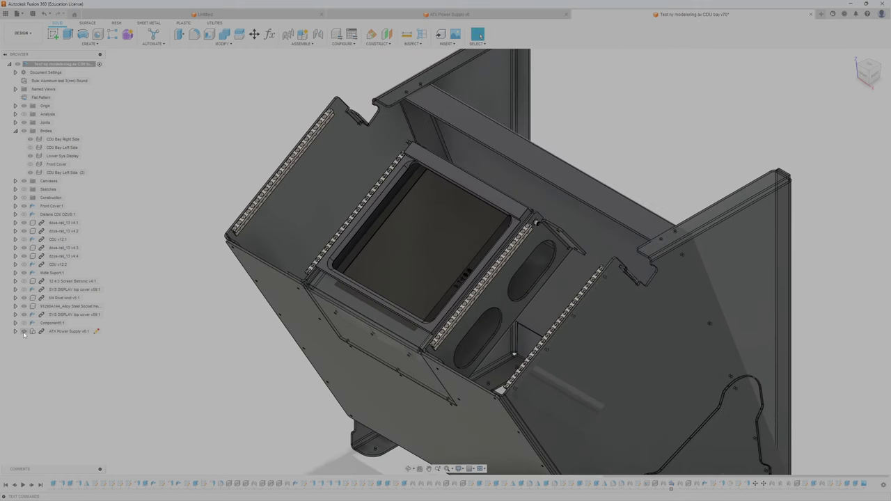
Step: Show the flat plate component across the bay behind the display and try moving the display cover against it
{"action": "left_click", "coordinate": [24, 323]}
{"action": "left_click", "coordinate": [24, 323]}
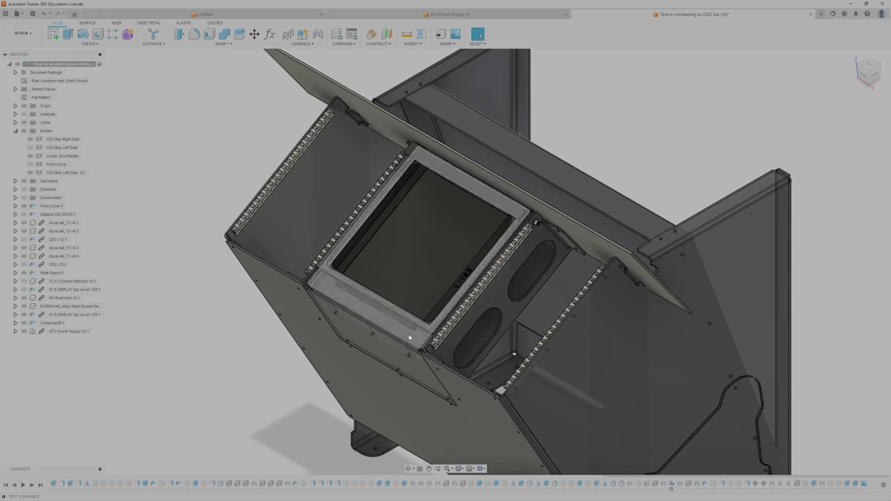
{"action": "left_click_drag", "start_coordinate": [410, 337], "coordinate": [494, 219]}
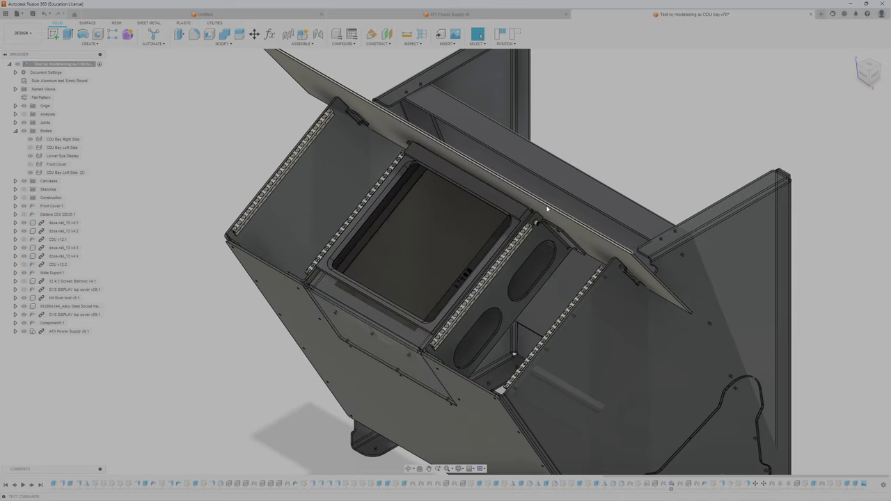
{"action": "scroll", "coordinate": [547, 210], "scroll_direction": "up", "scroll_amount": 5}
{"action": "scroll", "coordinate": [528, 205], "scroll_direction": "down", "scroll_amount": 5}
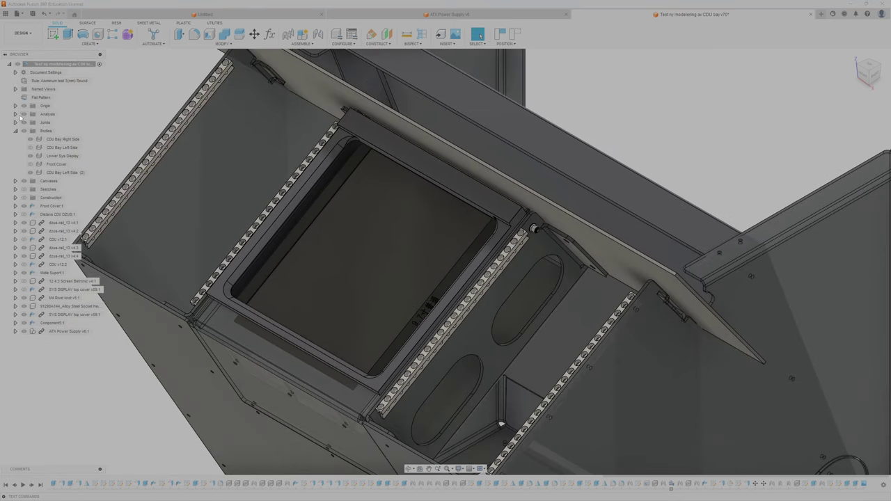
Step: Open the Section7 analysis for editing and accept its cut plane through the display bay
{"action": "left_click", "coordinate": [16, 115]}
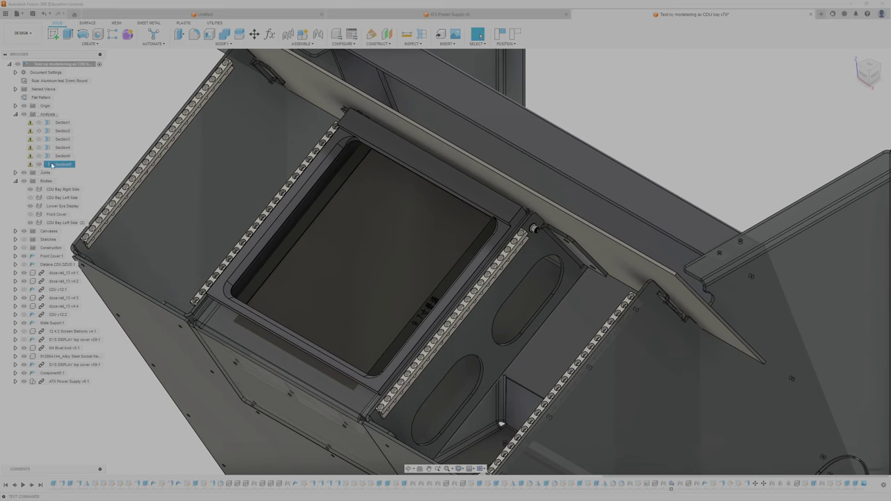
{"action": "right_click", "coordinate": [51, 165]}
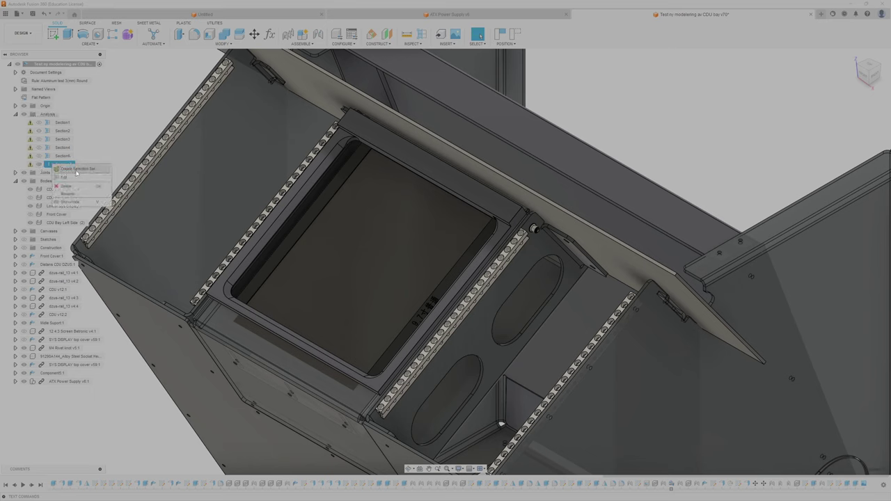
{"action": "left_click", "coordinate": [78, 169]}
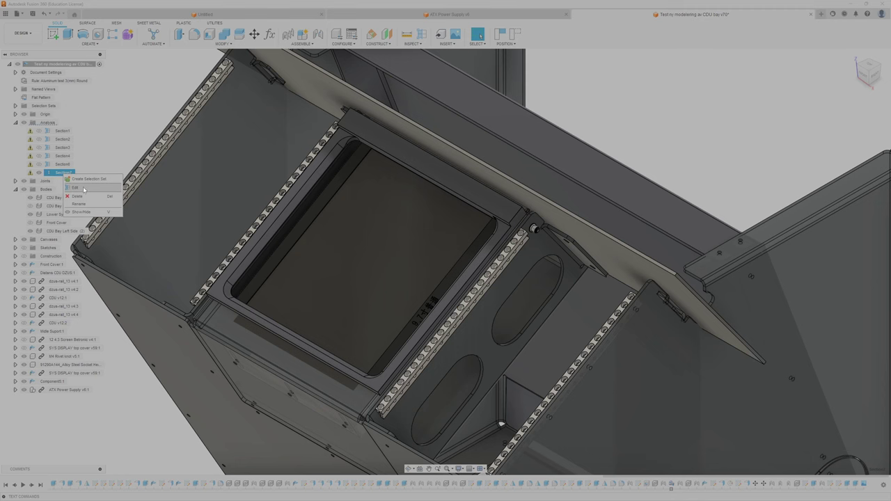
{"action": "left_click", "coordinate": [523, 218]}
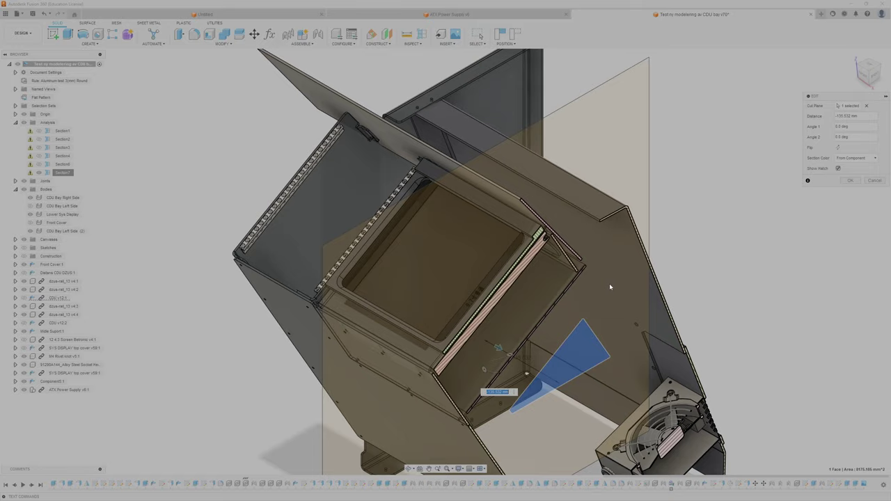
{"action": "middle_click_drag", "start_coordinate": [610, 287], "coordinate": [764, 240], "text": "shift"}
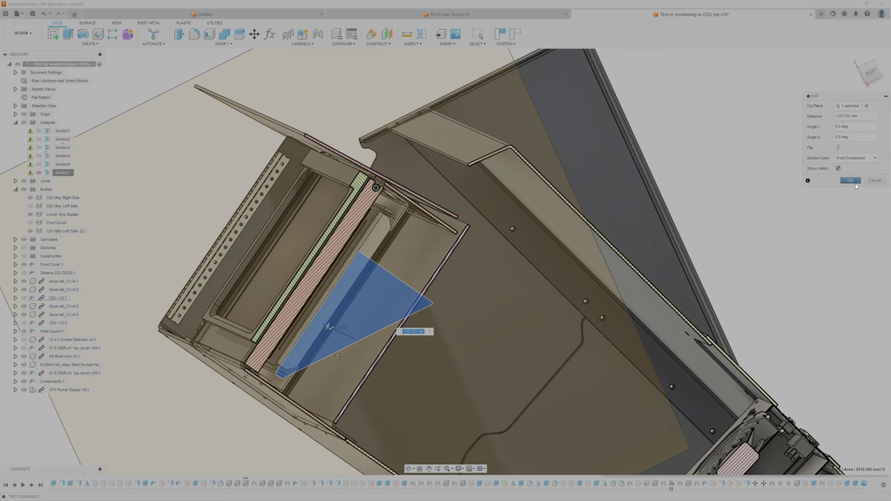
{"action": "left_click", "coordinate": [851, 181]}
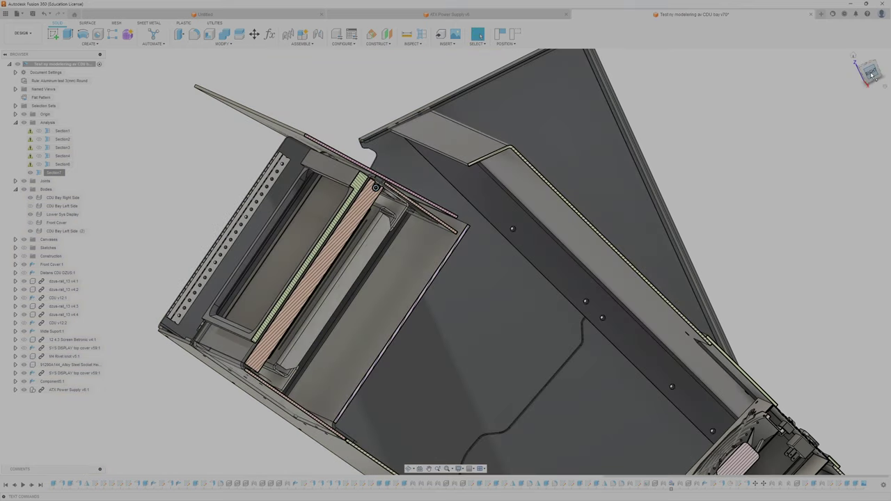
Step: Examine the sectioned display, its bracket and the flat plate behind it from the right side
{"action": "left_click", "coordinate": [870, 74]}
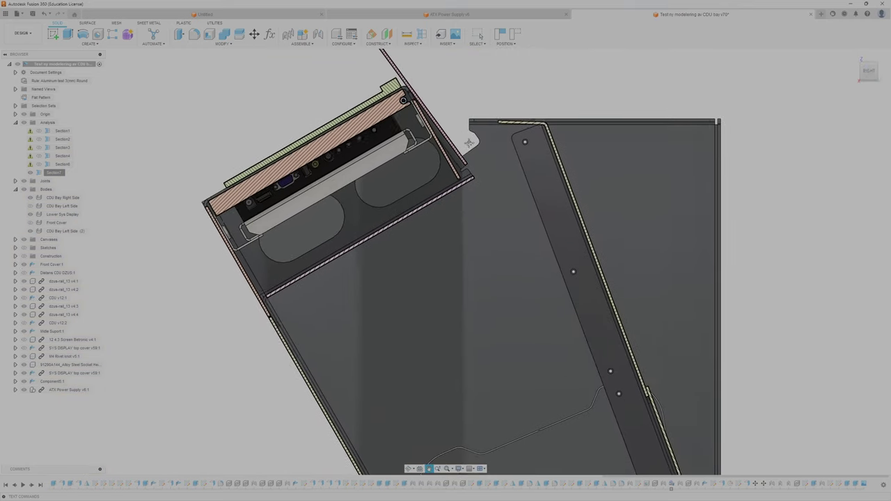
{"action": "middle_click_drag", "start_coordinate": [469, 143], "coordinate": [570, 239]}
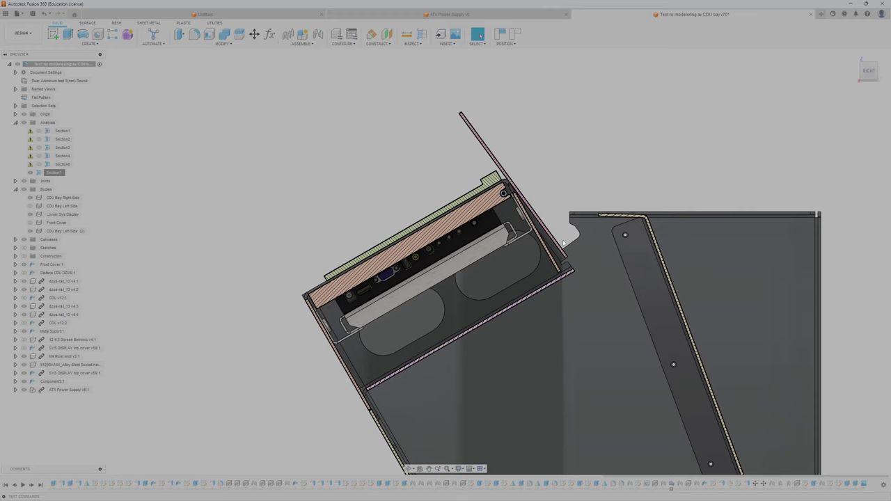
{"action": "middle_click_drag", "start_coordinate": [473, 151], "coordinate": [523, 120], "text": "shift"}
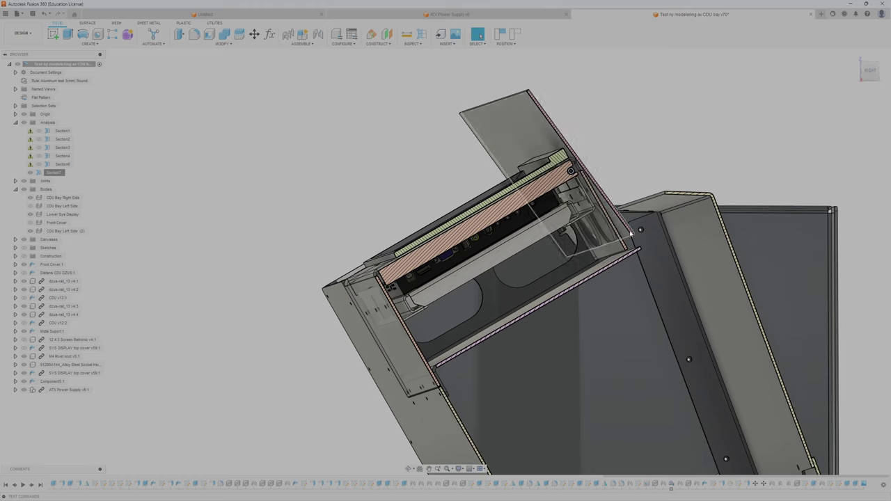
{"action": "left_click", "coordinate": [610, 244]}
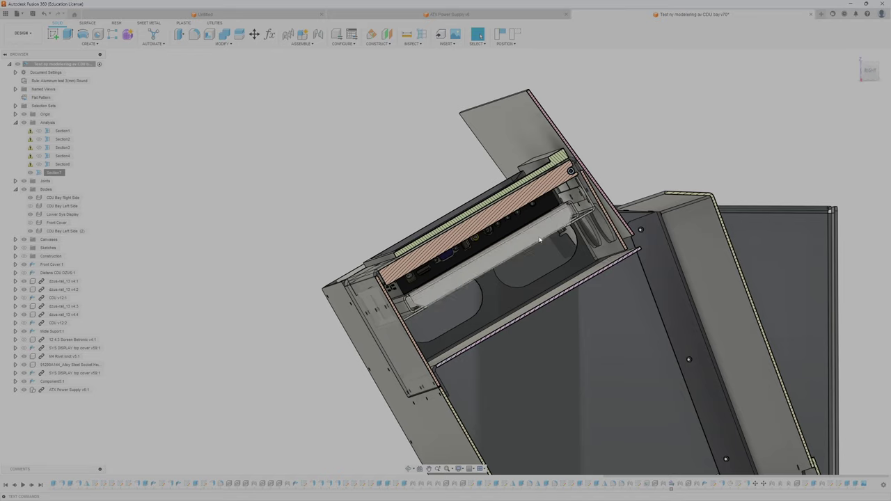
{"action": "left_click_drag", "start_coordinate": [481, 230], "coordinate": [603, 167]}
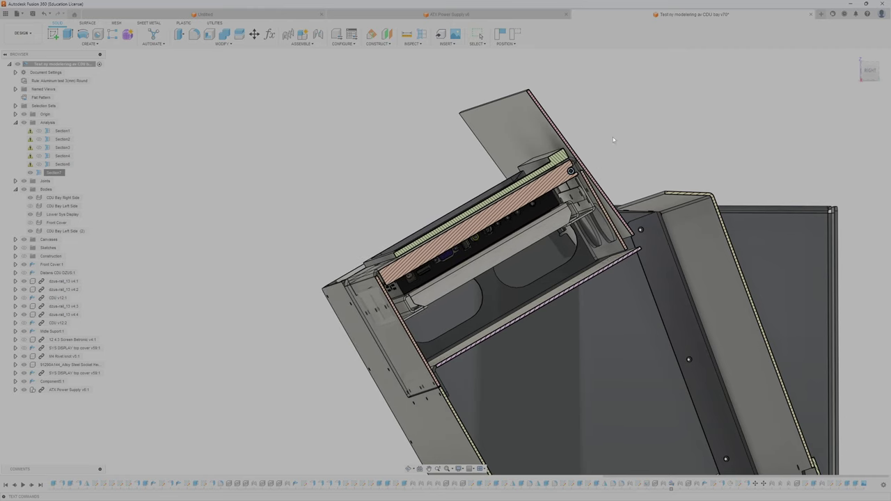
{"action": "left_click_drag", "start_coordinate": [615, 136], "coordinate": [638, 113]}
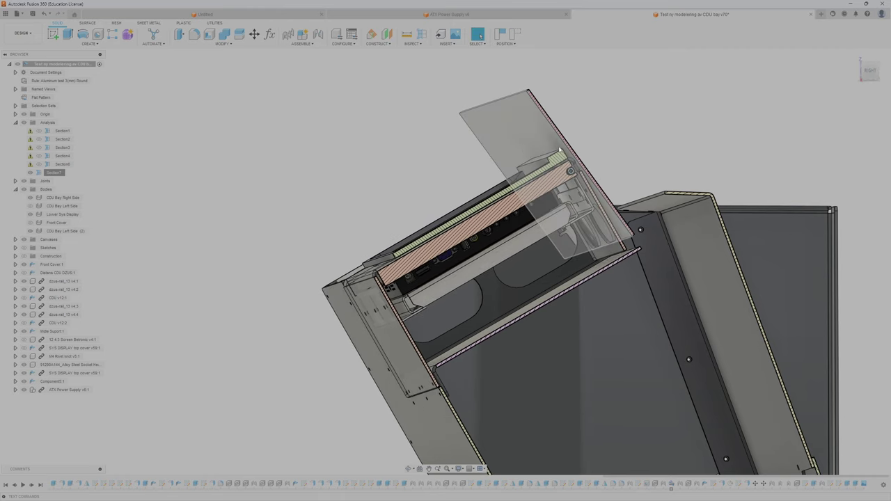
{"action": "scroll", "coordinate": [605, 142], "scroll_direction": "up", "scroll_amount": 5}
{"action": "left_click", "coordinate": [870, 71]}
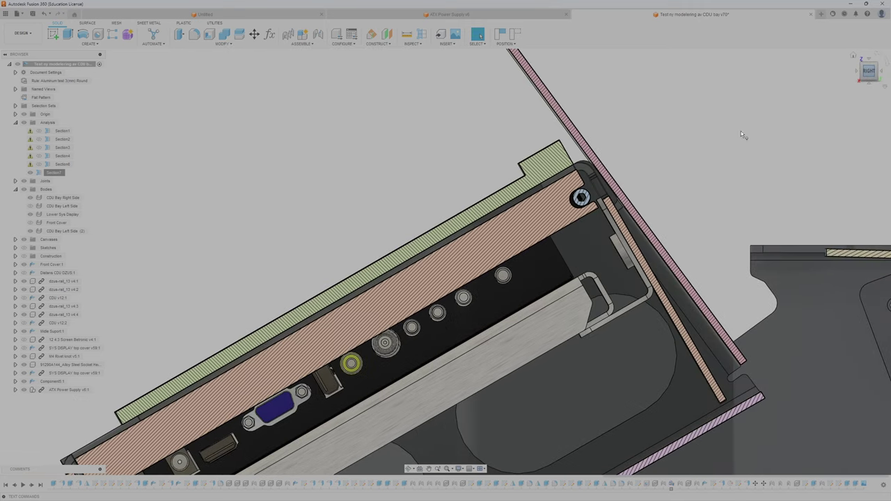
Step: Examine the sectioned bracket's lower front corner, the display's connector row and the screw at its upper end
{"action": "left_click_drag", "start_coordinate": [414, 284], "coordinate": [687, 166]}
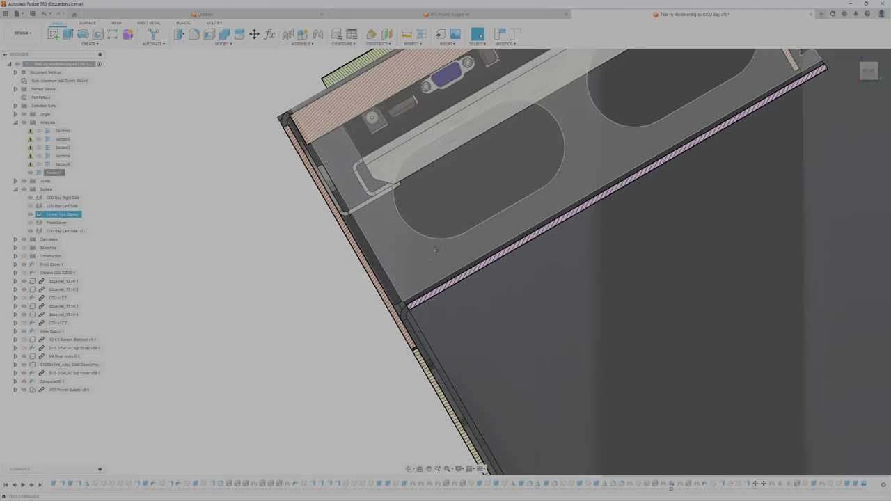
{"action": "middle_click_drag", "start_coordinate": [437, 251], "coordinate": [436, 245]}
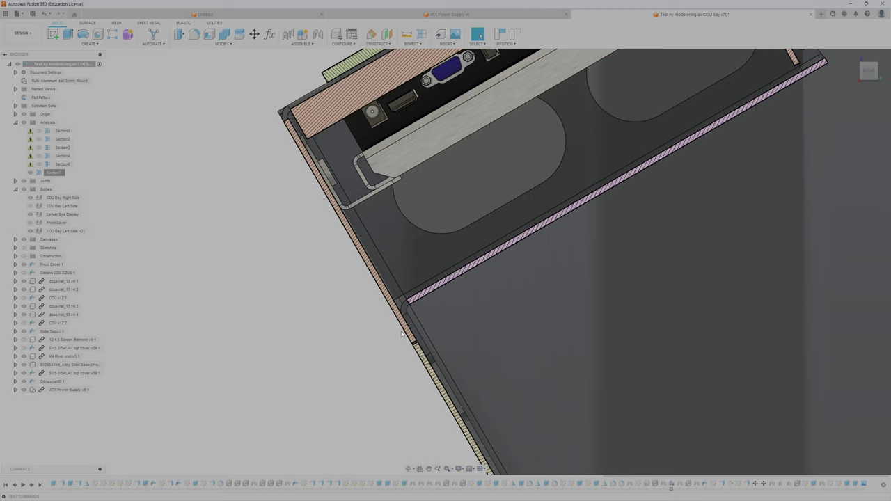
{"action": "scroll", "coordinate": [402, 335], "scroll_direction": "down", "scroll_amount": 3}
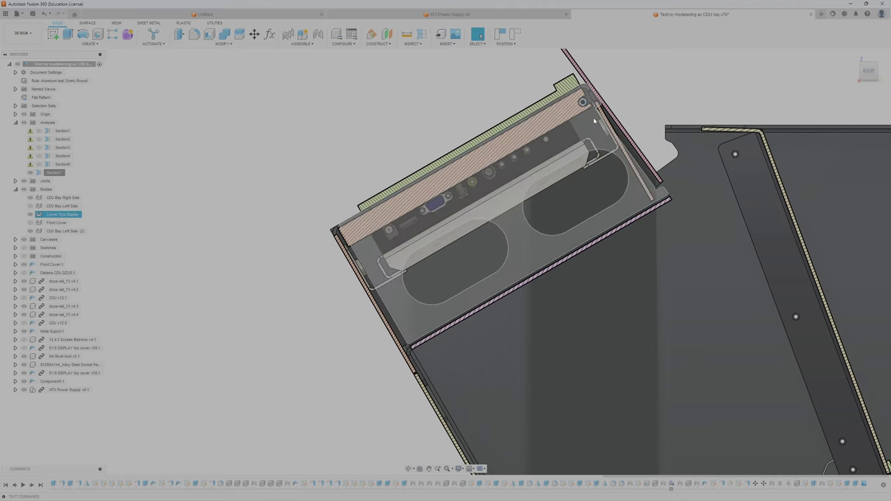
{"action": "scroll", "coordinate": [593, 117], "scroll_direction": "up", "scroll_amount": 3}
{"action": "scroll", "coordinate": [596, 170], "scroll_direction": "up", "scroll_amount": 2}
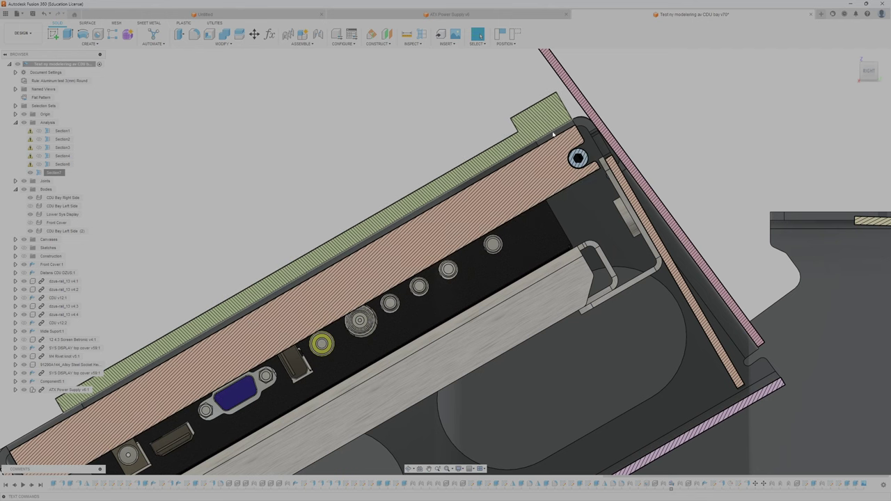
{"action": "scroll", "coordinate": [546, 110], "scroll_direction": "down", "scroll_amount": 3}
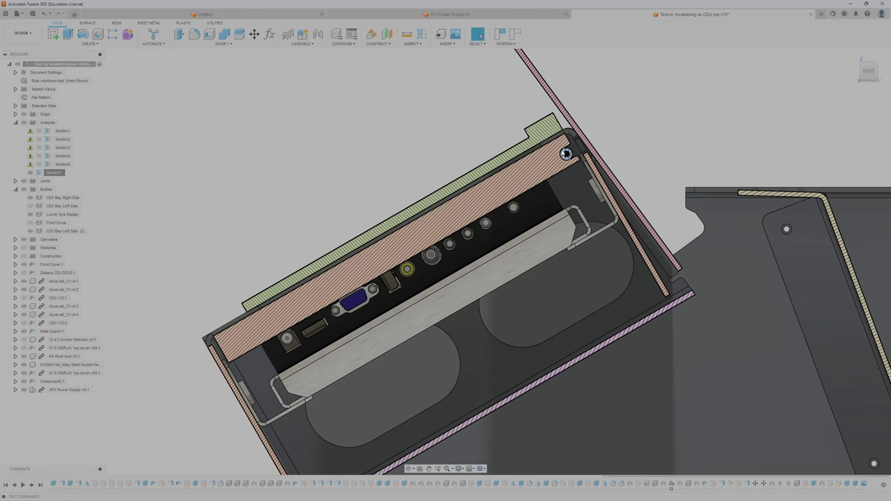
{"action": "scroll", "coordinate": [548, 185], "scroll_direction": "down", "scroll_amount": 3}
{"action": "scroll", "coordinate": [547, 186], "scroll_direction": "up", "scroll_amount": 3}
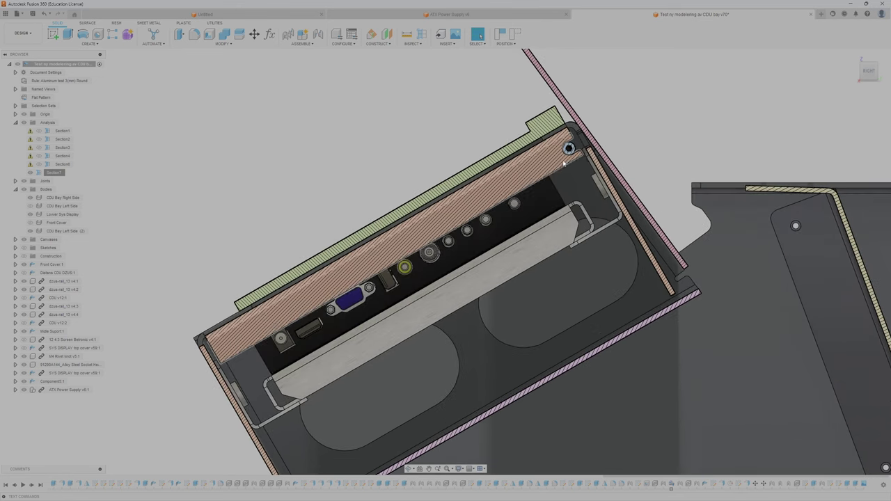
Step: Examine the small front panel beneath the display, including its seams and screw holes, with the section active
{"action": "left_click_drag", "start_coordinate": [235, 337], "coordinate": [247, 310]}
{"action": "middle_click_drag", "start_coordinate": [342, 300], "coordinate": [507, 182], "text": "shift"}
{"action": "left_click", "coordinate": [352, 359]}
{"action": "left_click", "coordinate": [506, 182]}
{"action": "scroll", "coordinate": [465, 264], "scroll_direction": "down", "scroll_amount": 3}
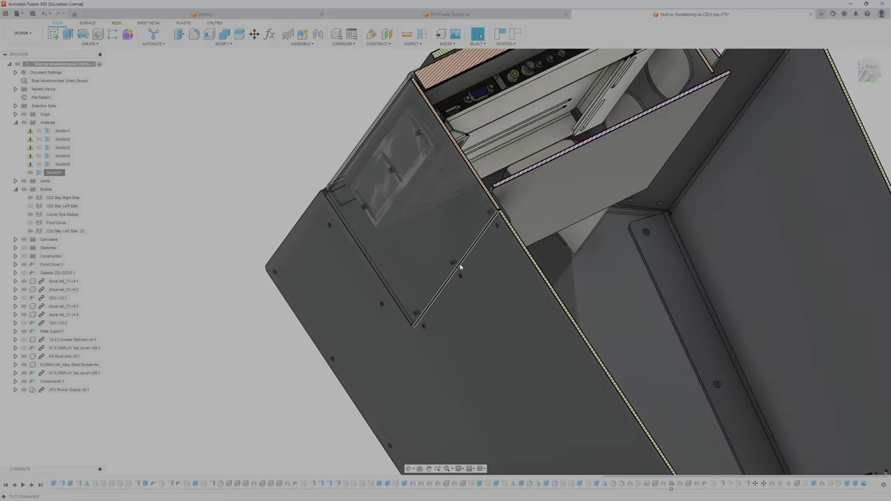
{"action": "middle_click_drag", "start_coordinate": [471, 251], "coordinate": [410, 265]}
Step: Hide the flat plate component and the section analyses, and collapse the Analysis and Bodies folders
{"action": "left_click", "coordinate": [24, 382]}
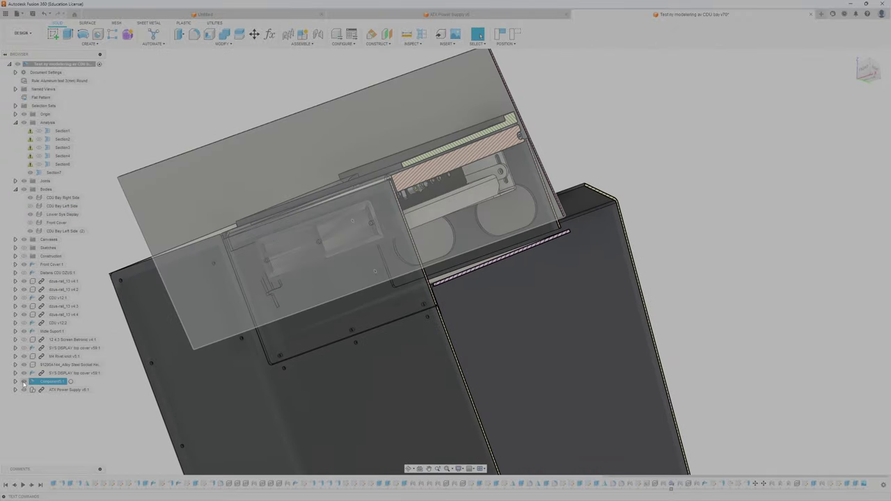
{"action": "left_click", "coordinate": [24, 382]}
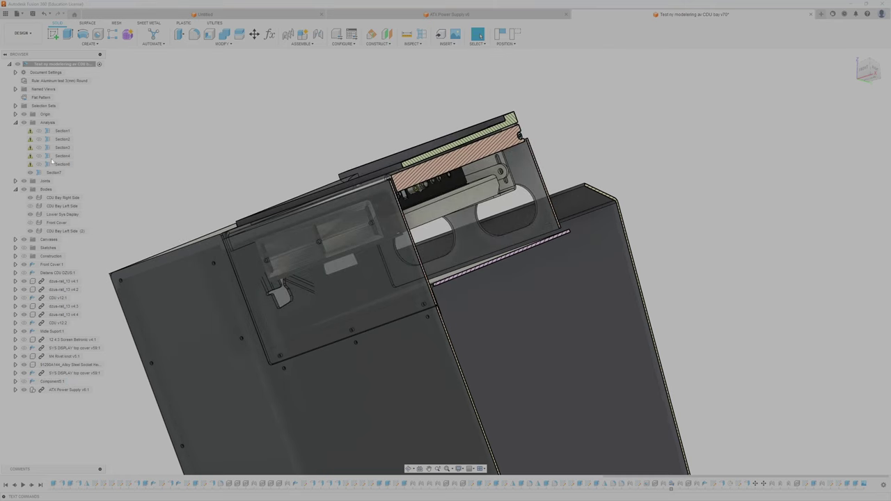
{"action": "left_click", "coordinate": [22, 122]}
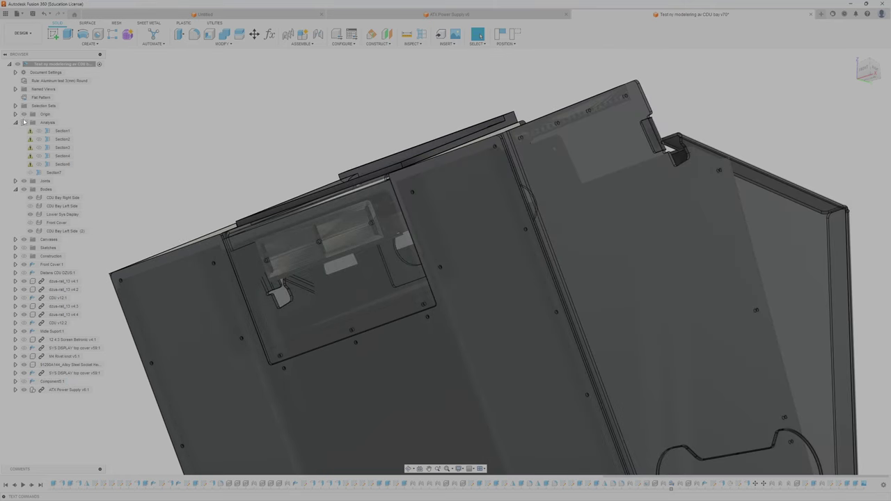
{"action": "left_click", "coordinate": [15, 123]}
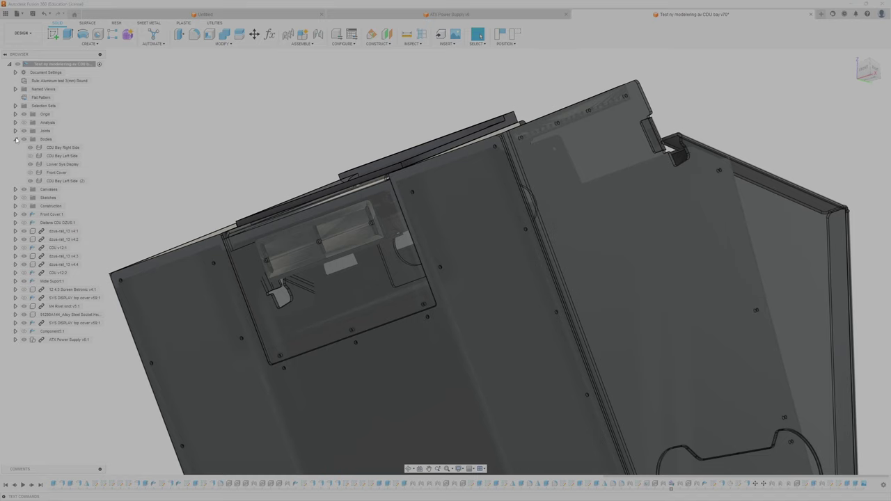
{"action": "left_click", "coordinate": [16, 139]}
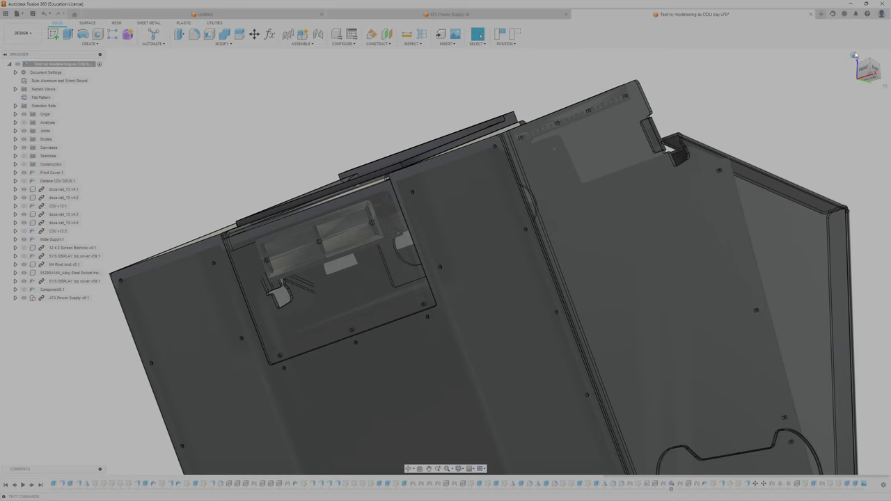
Step: Return the model to its home view and examine the rear panel with its power supply opening
{"action": "left_click", "coordinate": [858, 54]}
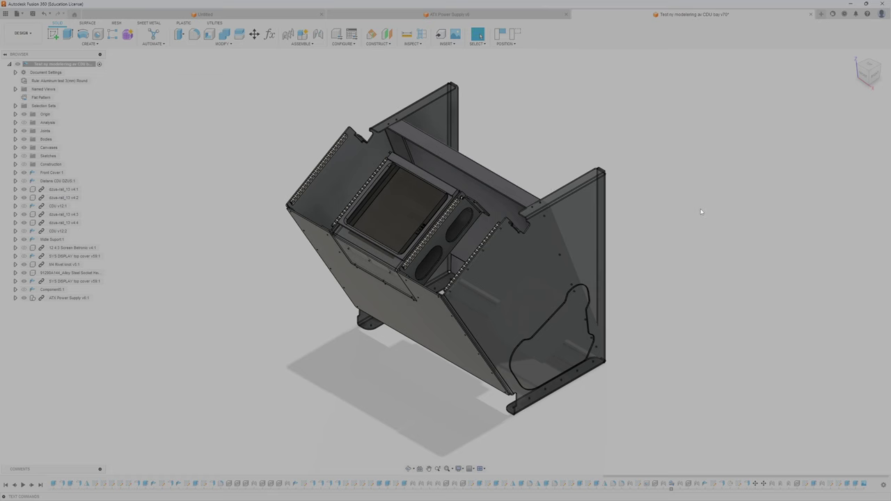
{"action": "scroll", "coordinate": [702, 211], "scroll_direction": "up", "scroll_amount": 5}
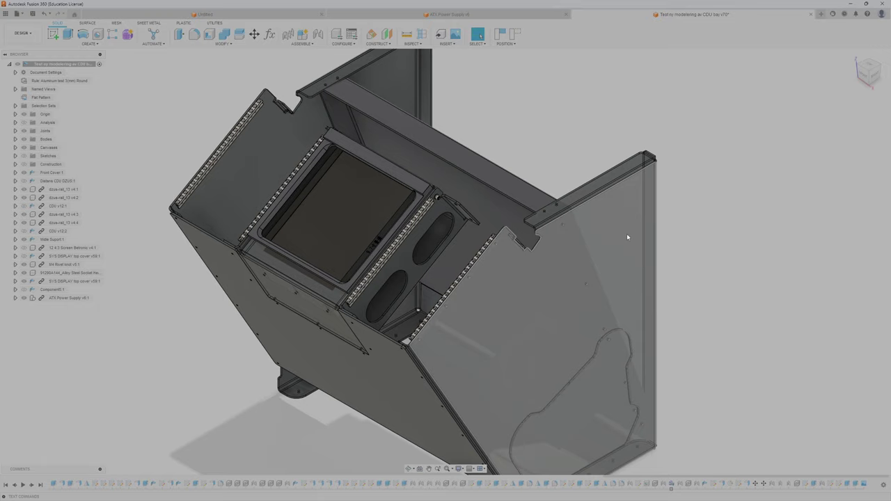
{"action": "middle_click_drag", "start_coordinate": [628, 237], "coordinate": [741, 83], "text": "shift"}
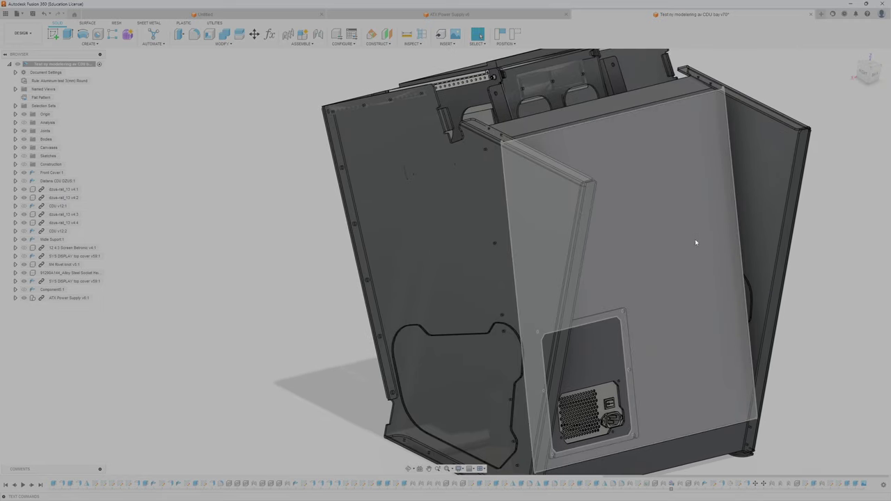
Step: Examine the rear panel, its power supply opening and the adjoining side panels from behind
{"action": "middle_click_drag", "start_coordinate": [693, 251], "coordinate": [673, 169]}
{"action": "scroll", "coordinate": [643, 360], "scroll_direction": "down", "scroll_amount": 2}
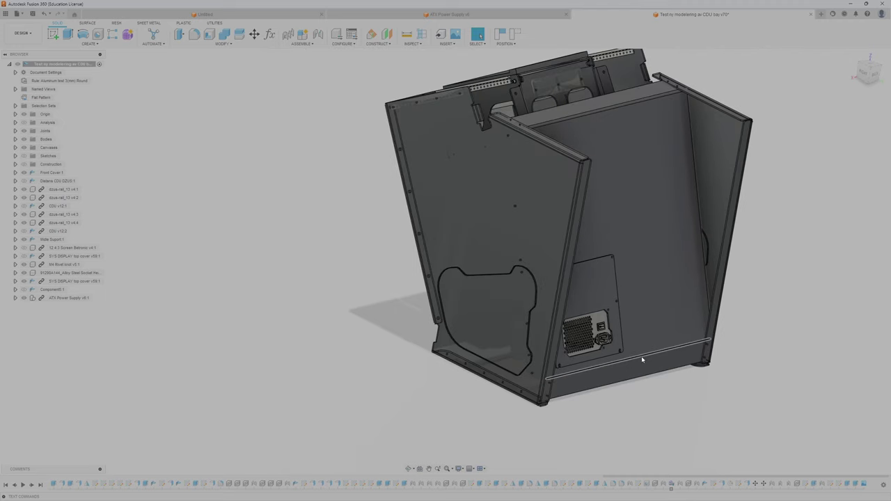
{"action": "middle_click_drag", "start_coordinate": [651, 319], "coordinate": [636, 348]}
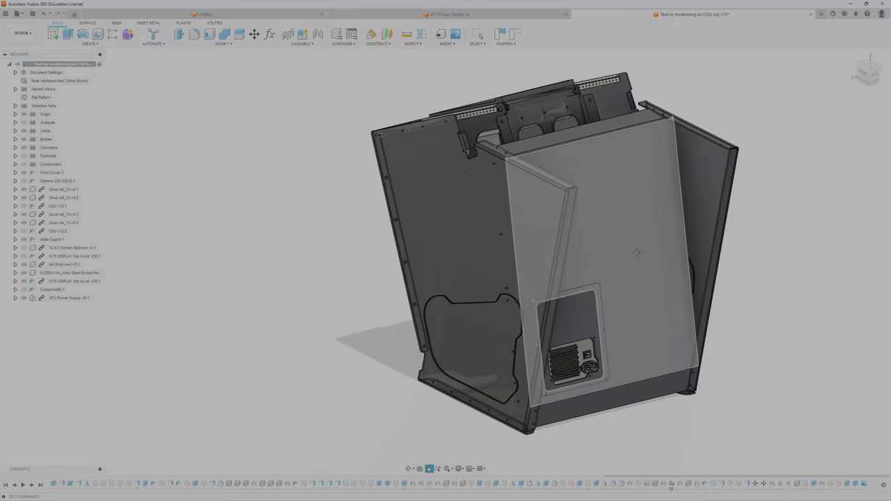
Step: Show the second reference photo canvas over the side panel in the right view and examine how it aligns
{"action": "middle_click_drag", "start_coordinate": [637, 251], "coordinate": [529, 243], "text": "shift"}
{"action": "left_click", "coordinate": [873, 78]}
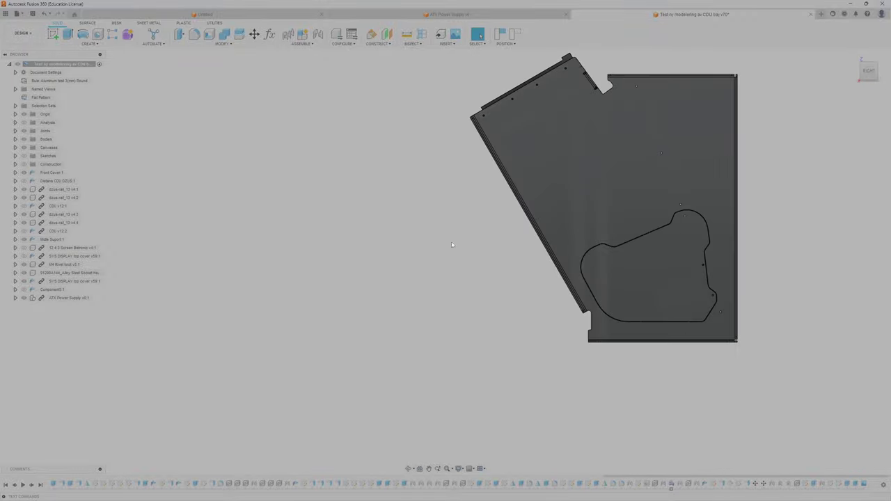
{"action": "left_click", "coordinate": [16, 148]}
{"action": "left_click", "coordinate": [30, 164]}
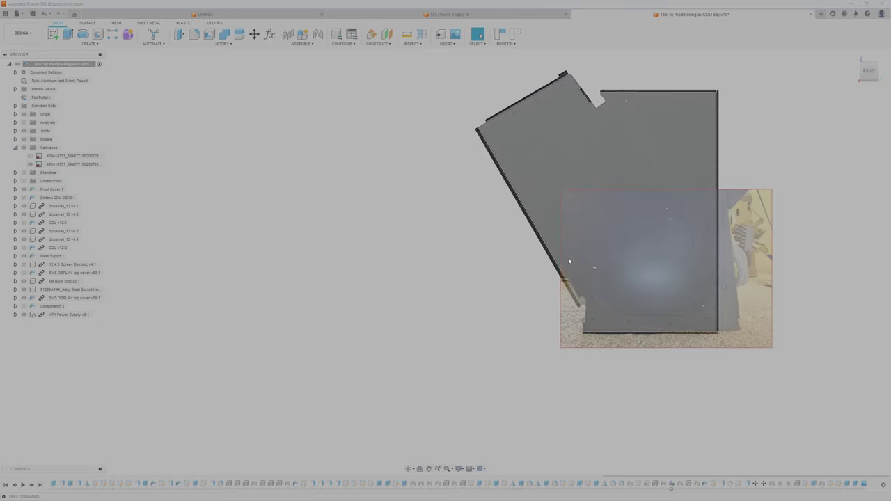
{"action": "scroll", "coordinate": [593, 261], "scroll_direction": "up", "scroll_amount": 3}
{"action": "middle_click_drag", "start_coordinate": [588, 258], "coordinate": [427, 270]}
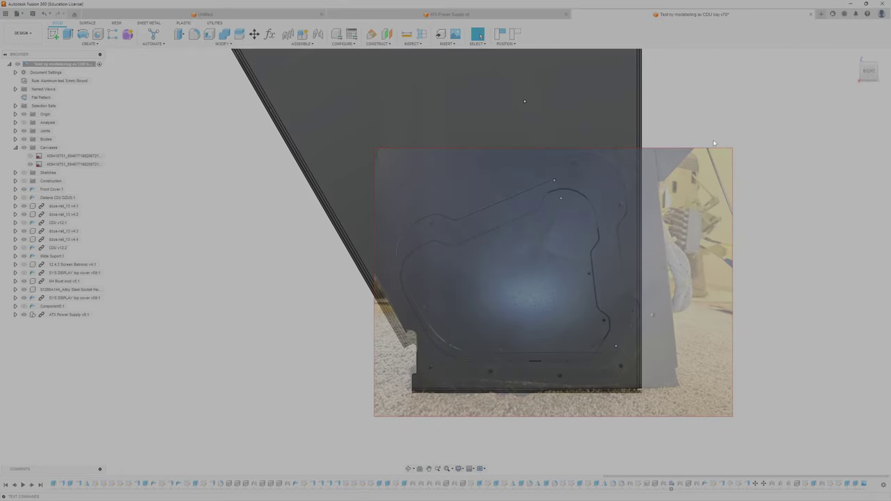
Step: Switch from the second to the first reference photo canvas and compare it with the side panel's cutout outline
{"action": "left_click", "coordinate": [30, 164]}
{"action": "left_click", "coordinate": [31, 156]}
{"action": "scroll", "coordinate": [672, 273], "scroll_direction": "up", "scroll_amount": 5}
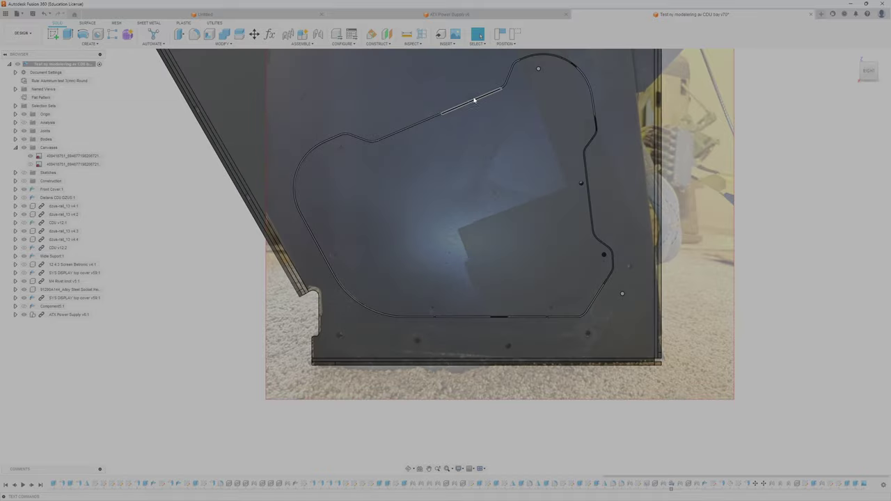
{"action": "scroll", "coordinate": [610, 253], "scroll_direction": "down", "scroll_amount": 5}
{"action": "scroll", "coordinate": [589, 298], "scroll_direction": "down", "scroll_amount": 3}
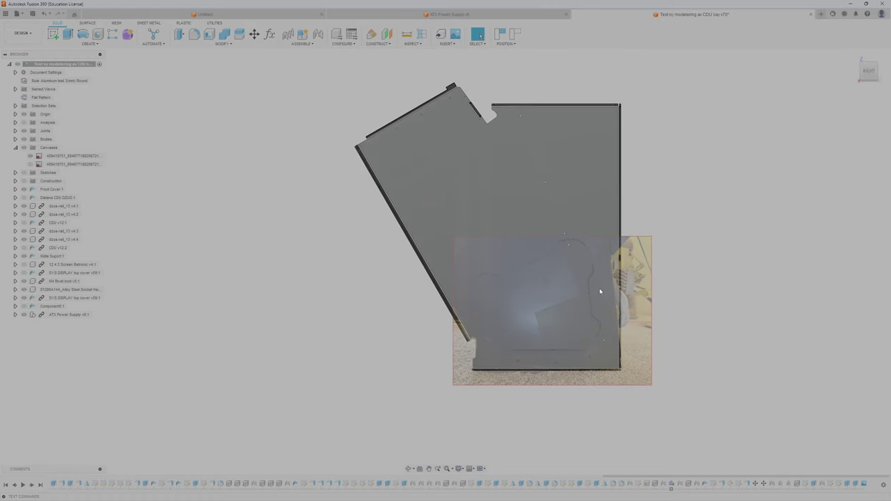
{"action": "scroll", "coordinate": [595, 296], "scroll_direction": "up", "scroll_amount": 6}
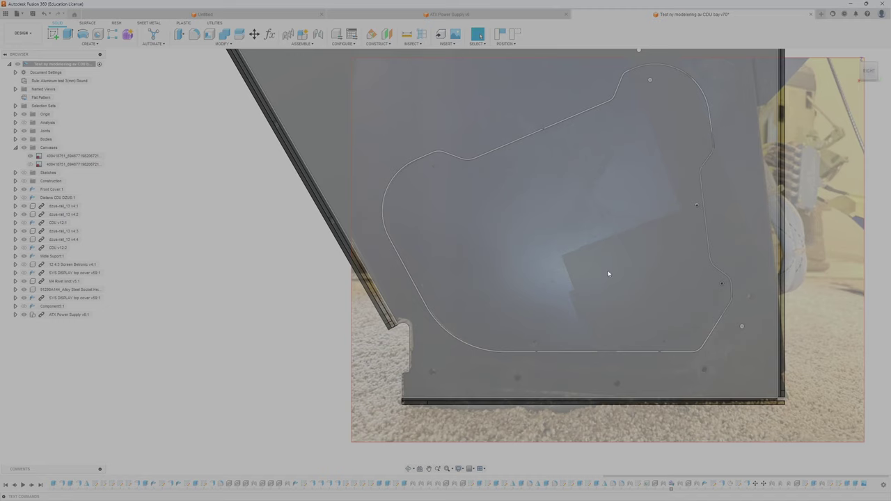
{"action": "scroll", "coordinate": [617, 273], "scroll_direction": "down", "scroll_amount": 2}
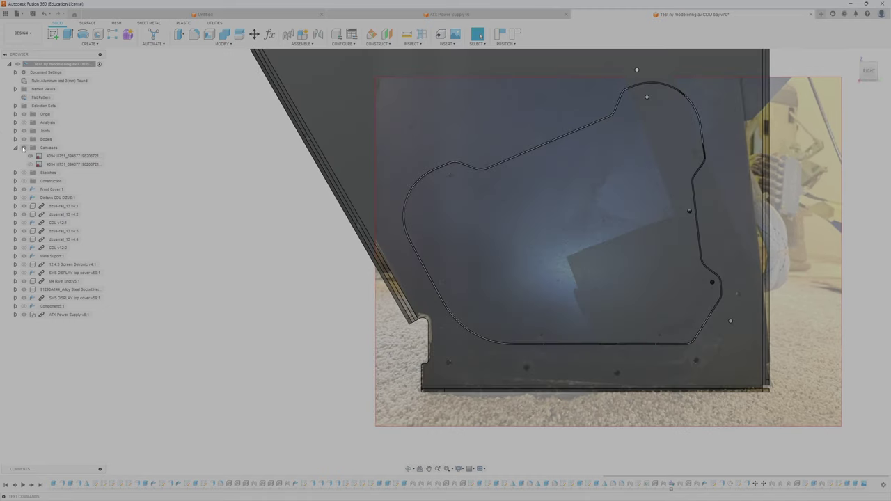
Step: Hide and collapse the Canvases folder, and return the model to its home view
{"action": "left_click", "coordinate": [23, 148]}
{"action": "left_click", "coordinate": [16, 147]}
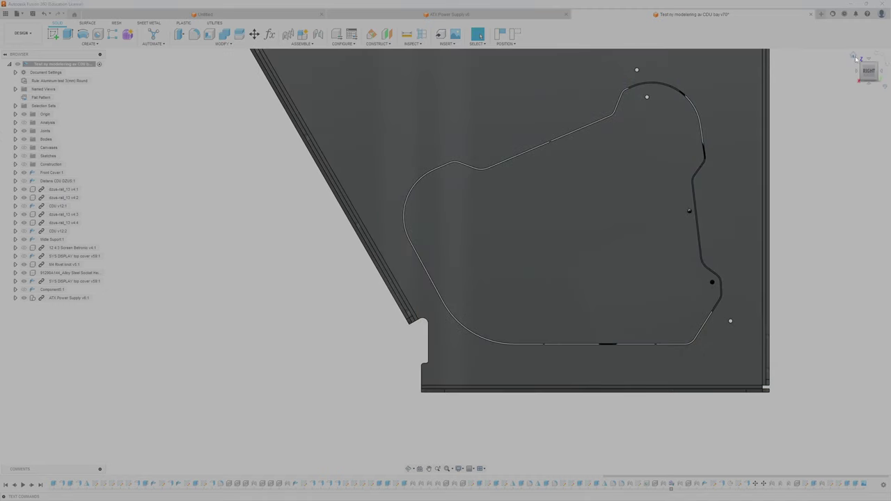
{"action": "left_click", "coordinate": [854, 56]}
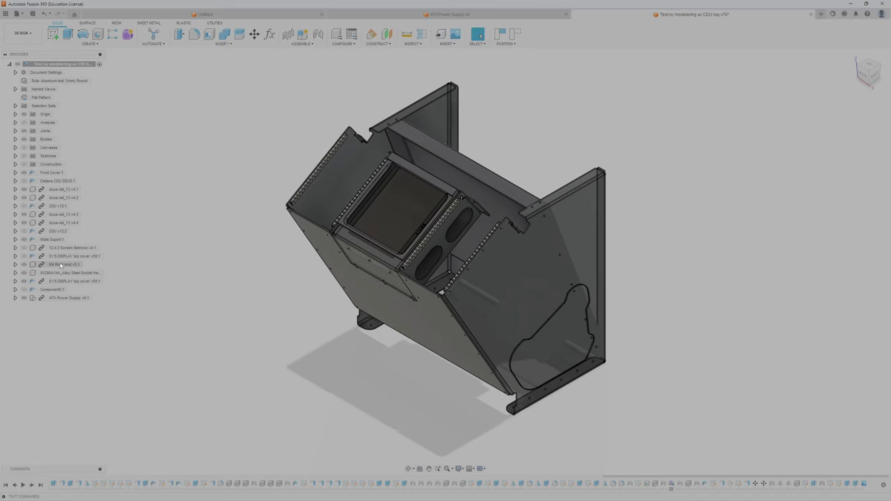
Step: Show both CDU v12 components on either side of the lower display
{"action": "left_click", "coordinate": [24, 232]}
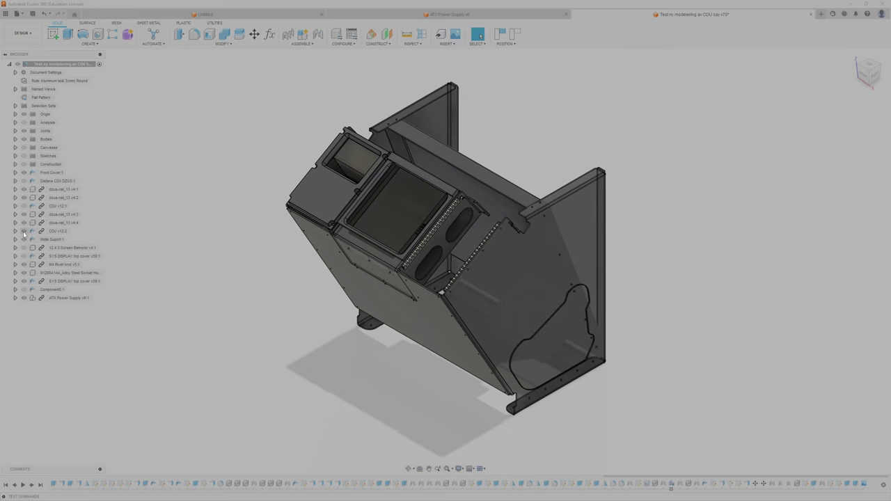
{"action": "left_click", "coordinate": [24, 248]}
{"action": "scroll", "coordinate": [322, 198], "scroll_direction": "up", "scroll_amount": 5}
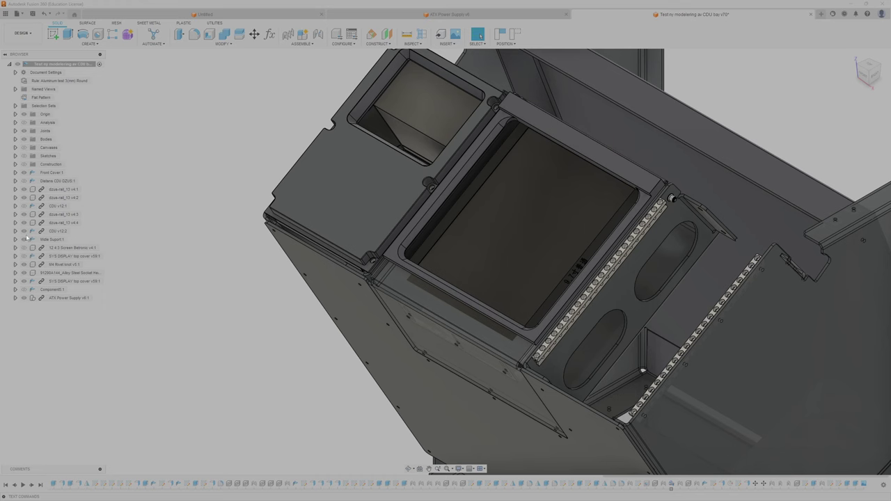
{"action": "left_click", "coordinate": [25, 207]}
{"action": "scroll", "coordinate": [311, 243], "scroll_direction": "down", "scroll_amount": 3}
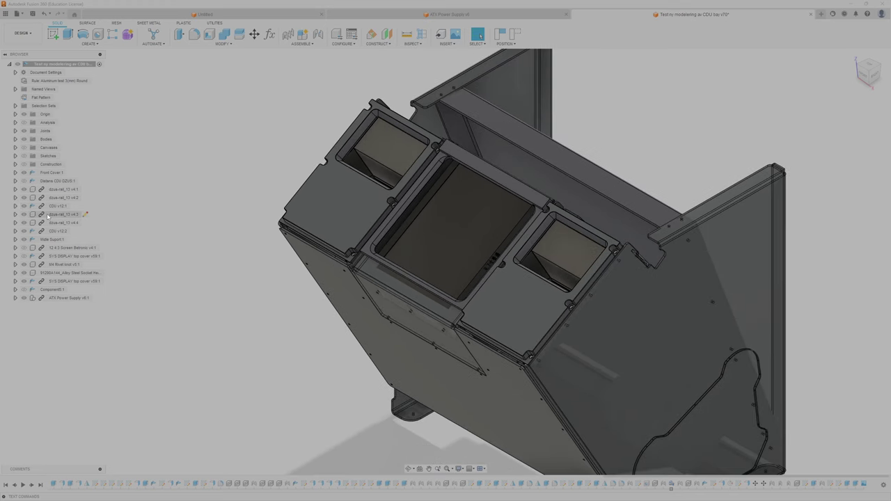
Step: Hide the CDU Bay Right Side body and examine how the CDU sits on its perforated rails from the side
{"action": "left_click", "coordinate": [15, 140]}
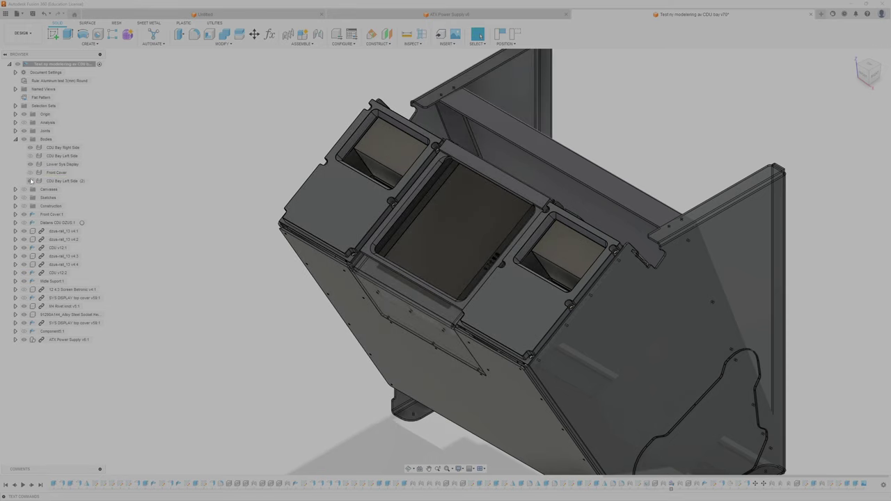
{"action": "left_click", "coordinate": [35, 149]}
{"action": "left_click", "coordinate": [31, 148]}
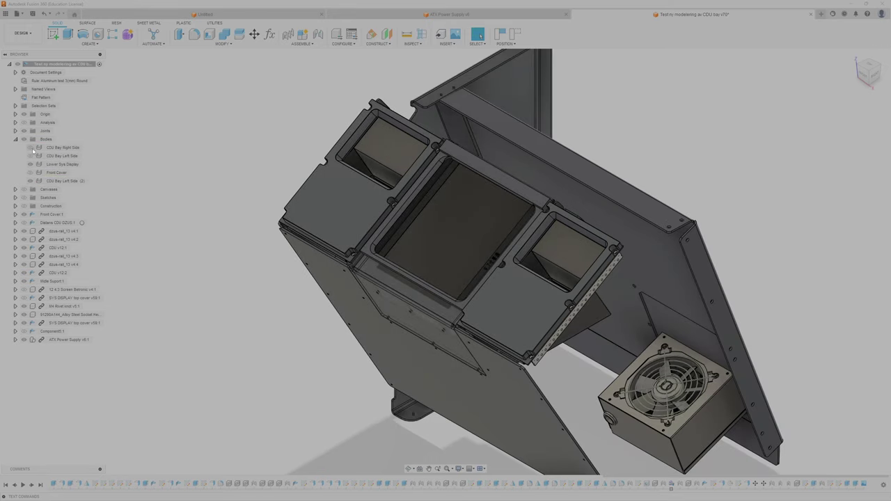
{"action": "middle_click_drag", "start_coordinate": [587, 318], "coordinate": [607, 301], "text": "shift"}
{"action": "scroll", "coordinate": [580, 319], "scroll_direction": "up", "scroll_amount": 5}
{"action": "middle_click_drag", "start_coordinate": [755, 239], "coordinate": [587, 285], "text": "shift"}
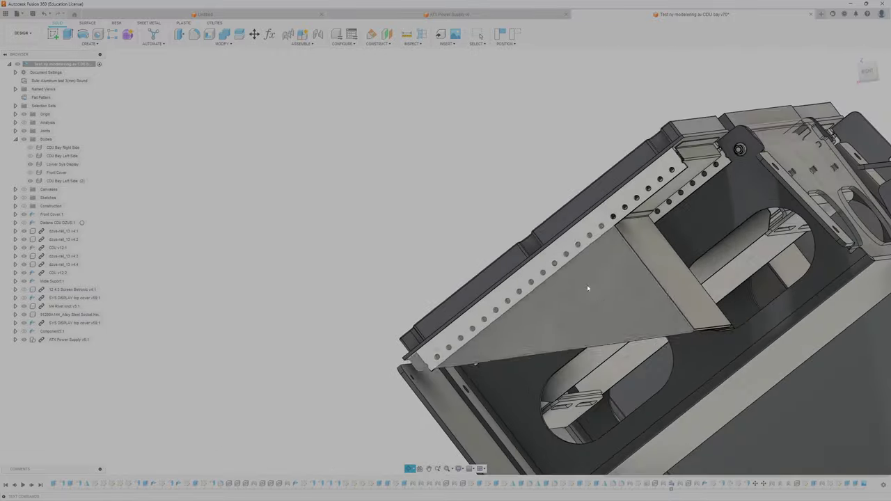
Step: Show the CDU Bay Right Side body again and collapse the Bodies folder
{"action": "left_click", "coordinate": [35, 148]}
{"action": "left_click", "coordinate": [31, 147]}
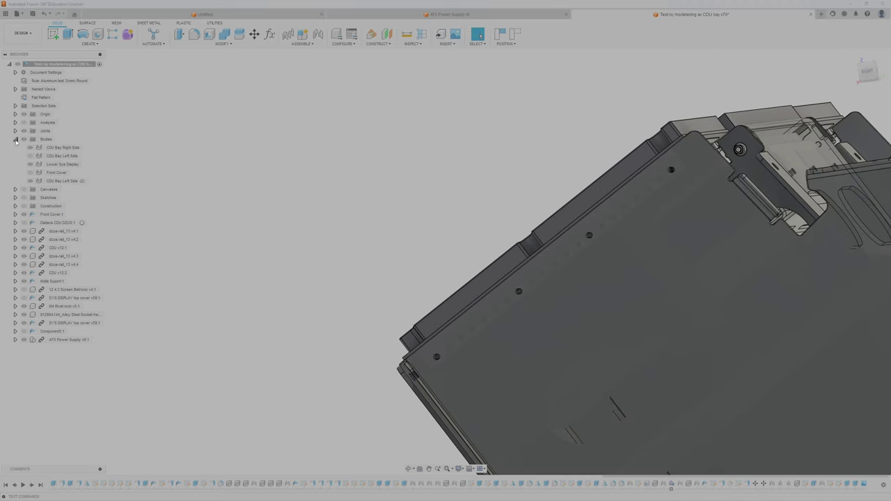
{"action": "left_click", "coordinate": [15, 140]}
Step: Return the model to its home view and start saving the design as a new version
{"action": "left_click", "coordinate": [853, 58]}
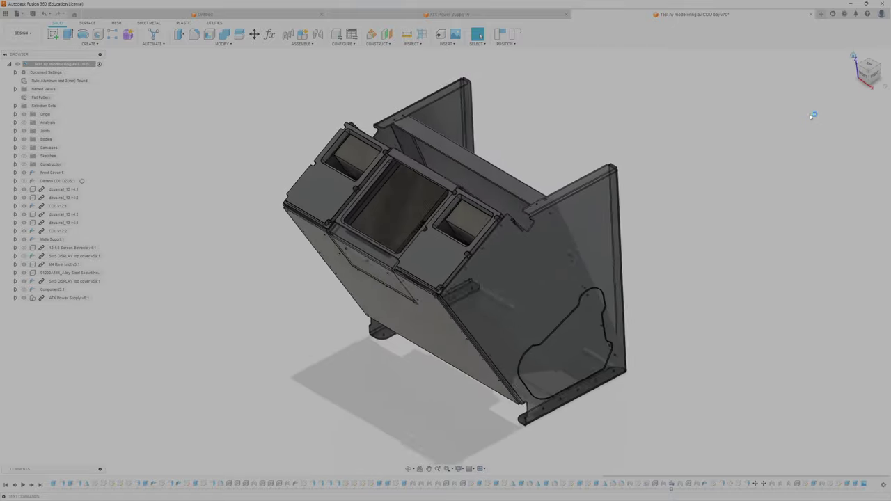
{"action": "left_click", "coordinate": [32, 13]}
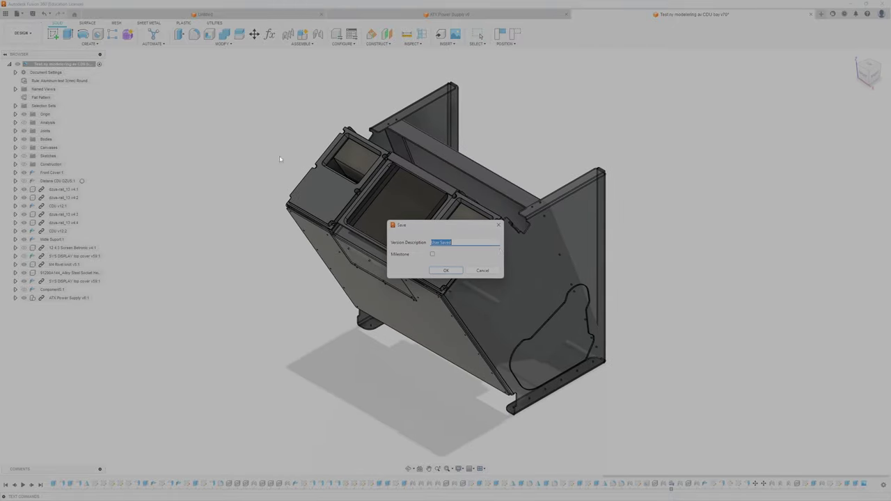